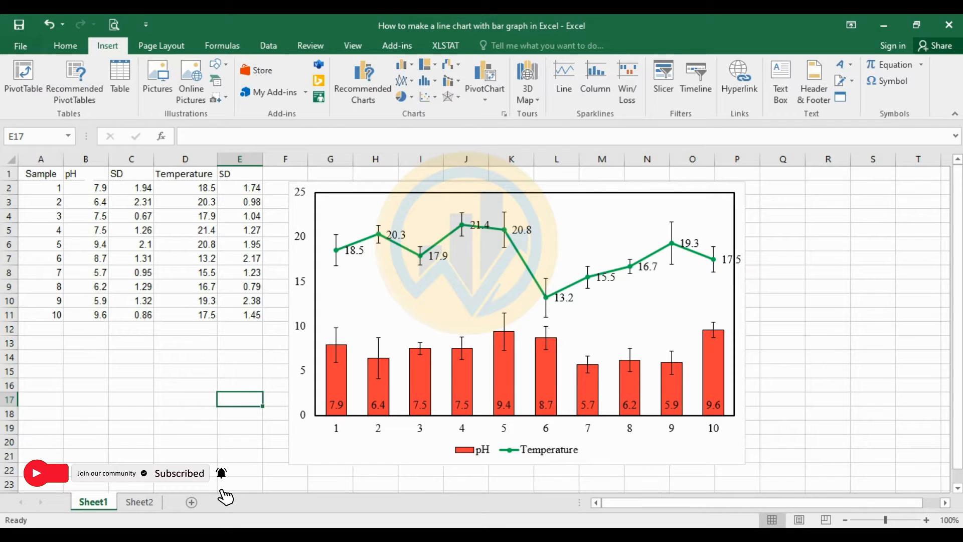
Step: Review the column headers of the sample table with pH, Temperature and their SD columns
{"action": "left_click", "coordinate": [84, 174]}
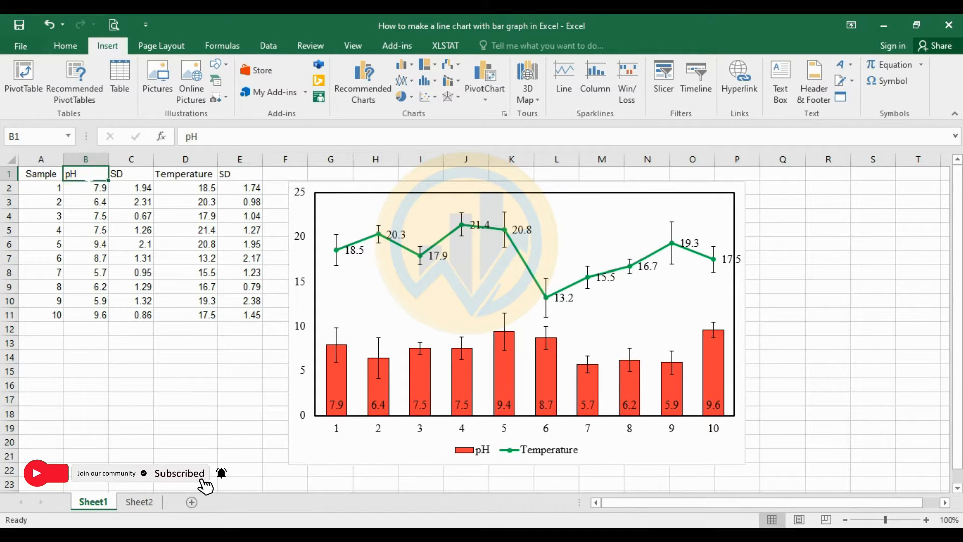
{"action": "left_click", "coordinate": [125, 174]}
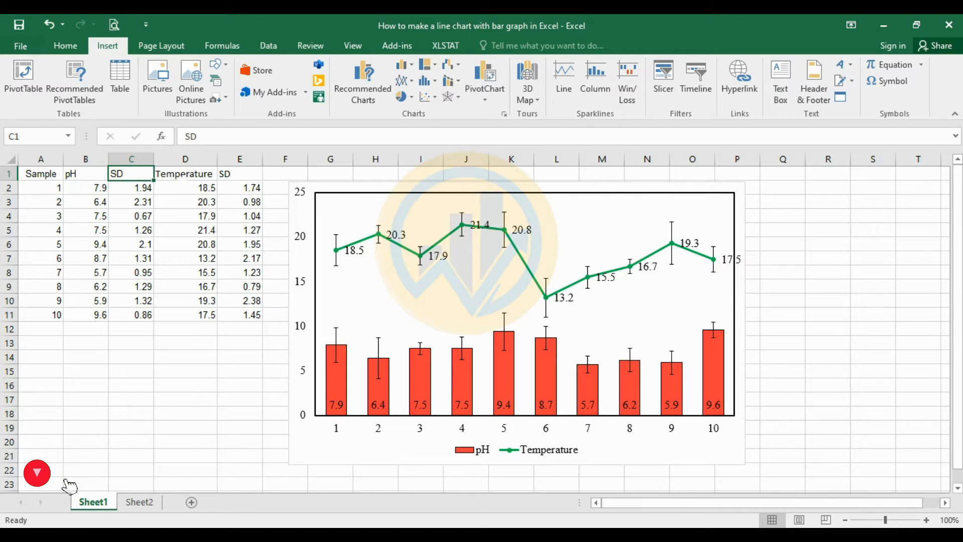
{"action": "left_click", "coordinate": [179, 173]}
{"action": "left_click", "coordinate": [239, 173]}
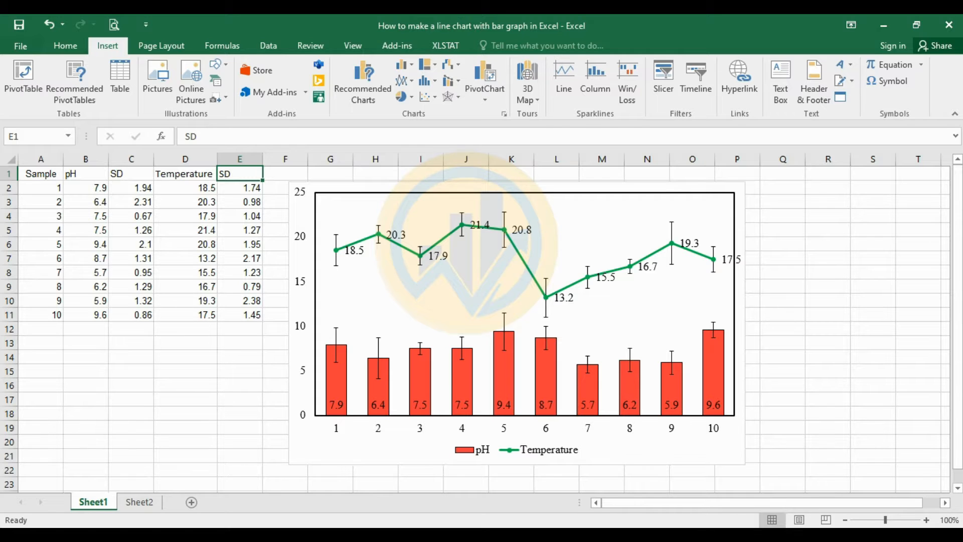
Step: On Sheet2, select the pH and Temperature columns, insert a 2-D clustered column chart, then move and enlarge it beside the table
{"action": "left_click", "coordinate": [140, 502]}
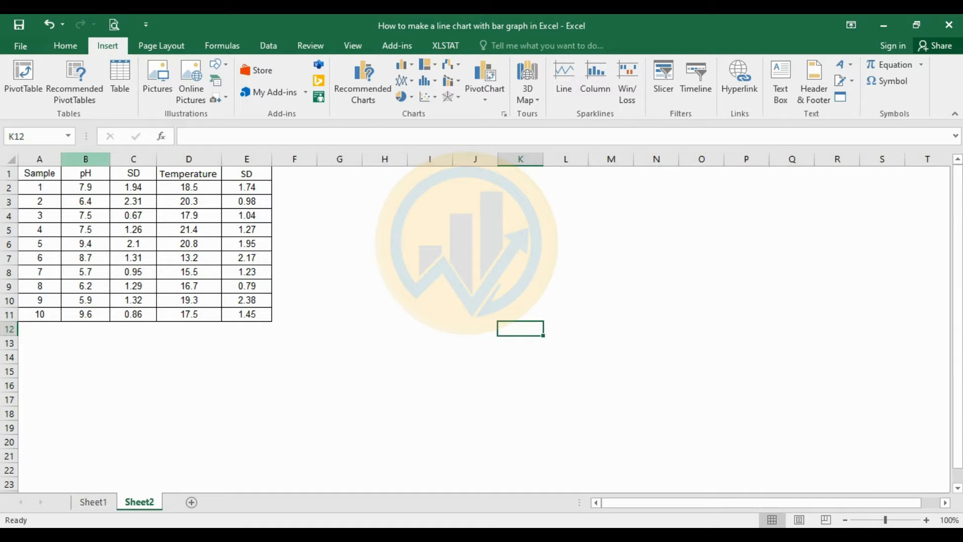
{"action": "left_click", "coordinate": [85, 158]}
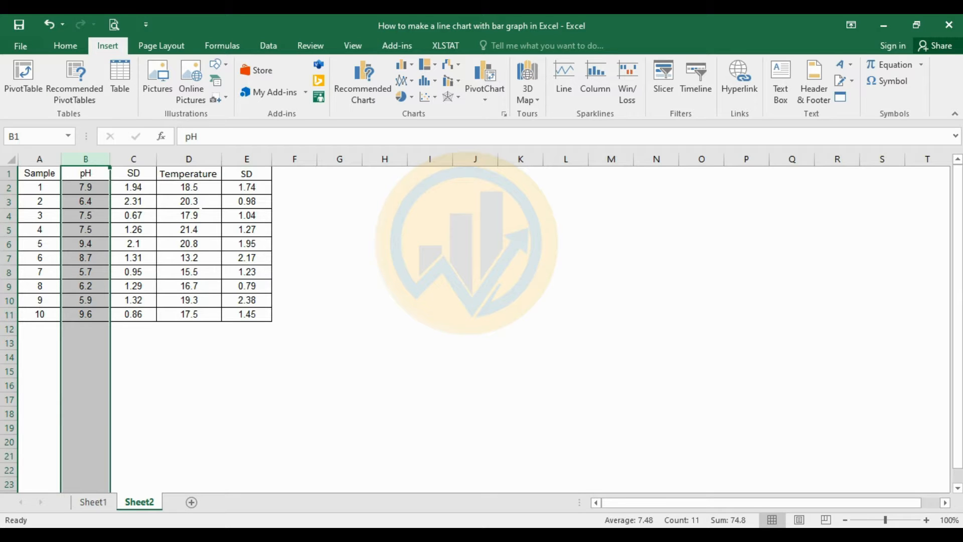
{"action": "left_click", "coordinate": [195, 158], "text": "ctrl"}
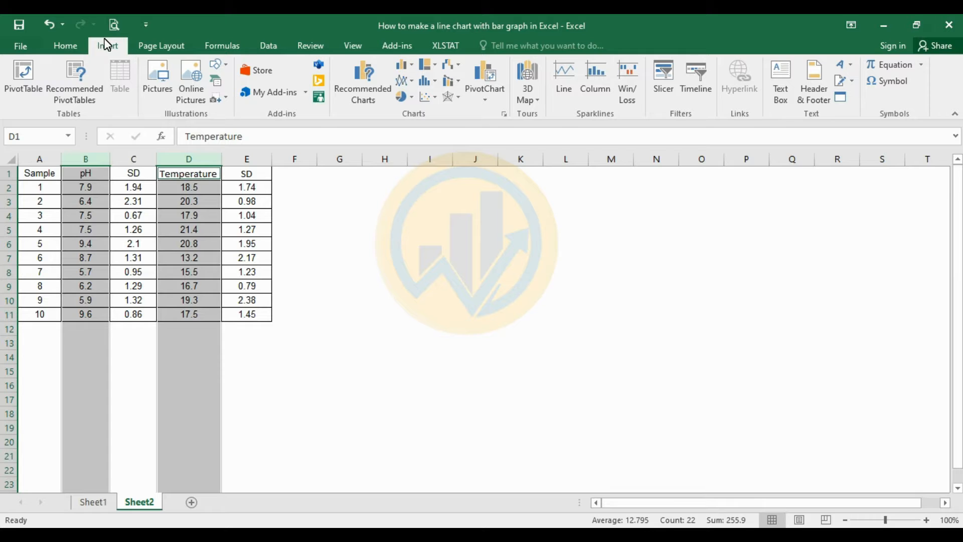
{"action": "left_click", "coordinate": [415, 74]}
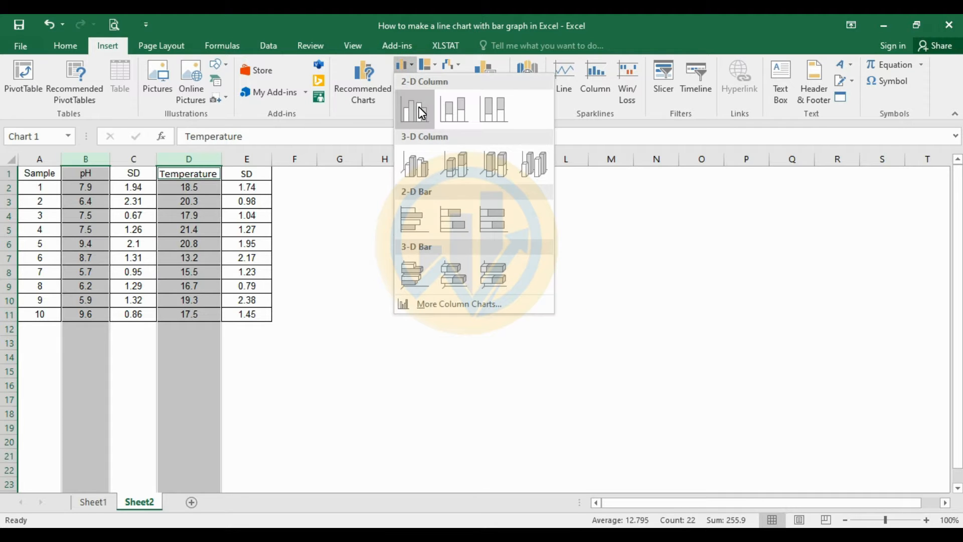
{"action": "left_click", "coordinate": [421, 113]}
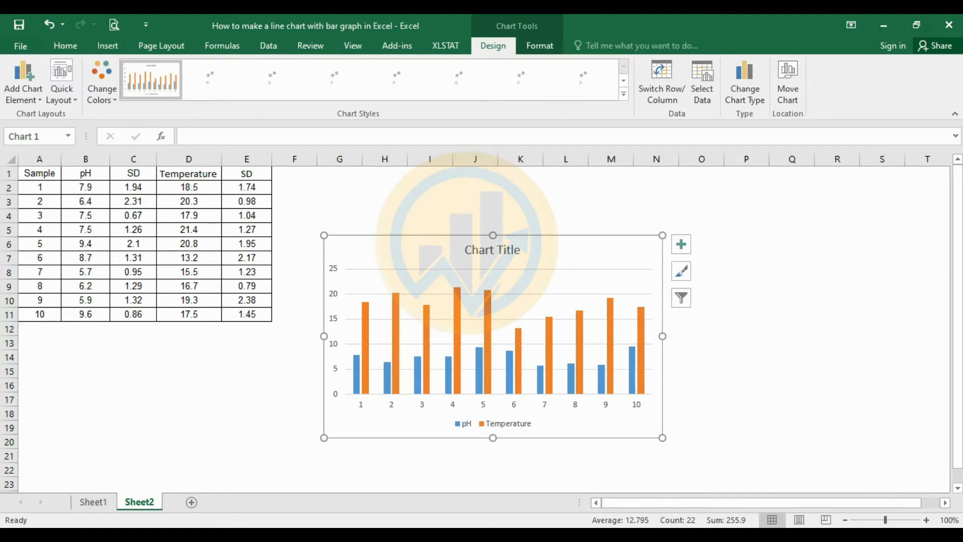
{"action": "left_click_drag", "start_coordinate": [553, 241], "coordinate": [527, 193]}
{"action": "left_click_drag", "start_coordinate": [636, 398], "coordinate": [708, 483]}
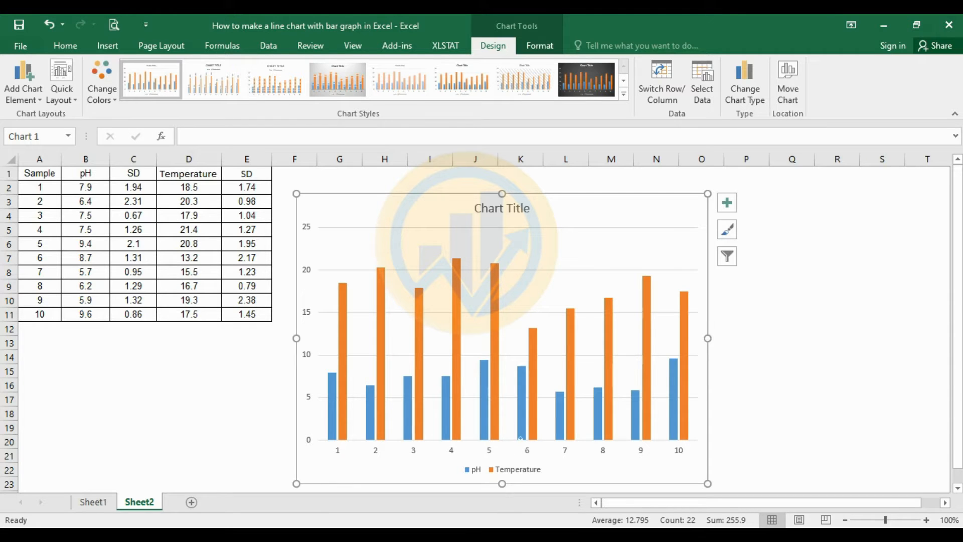
Step: Change the Temperature series chart type to Line with Markers in a combo chart
{"action": "left_click", "coordinate": [495, 342]}
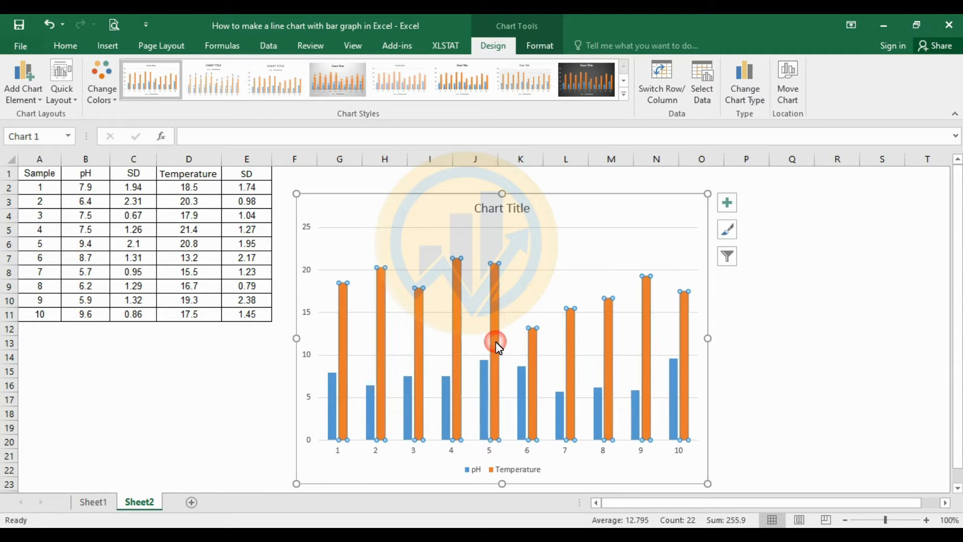
{"action": "right_click", "coordinate": [497, 343]}
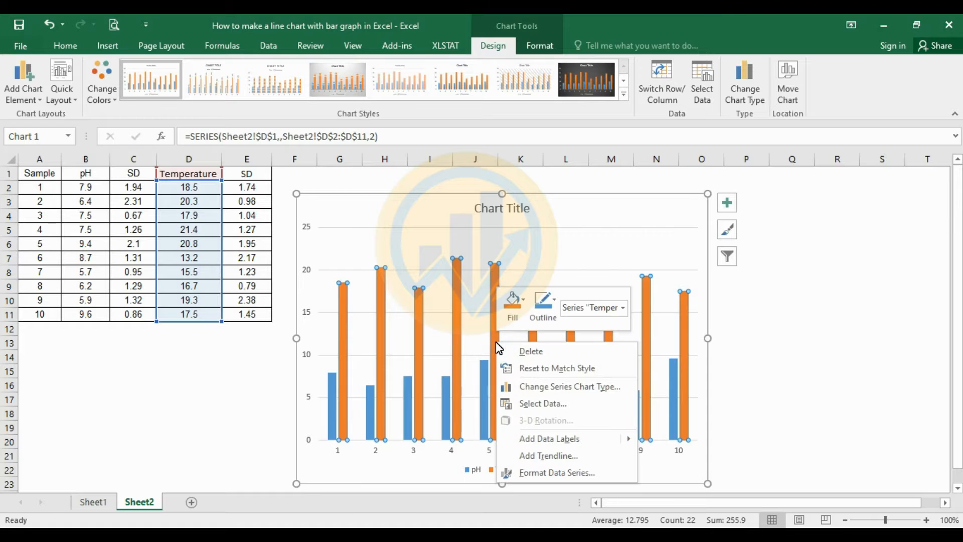
{"action": "left_click", "coordinate": [558, 390]}
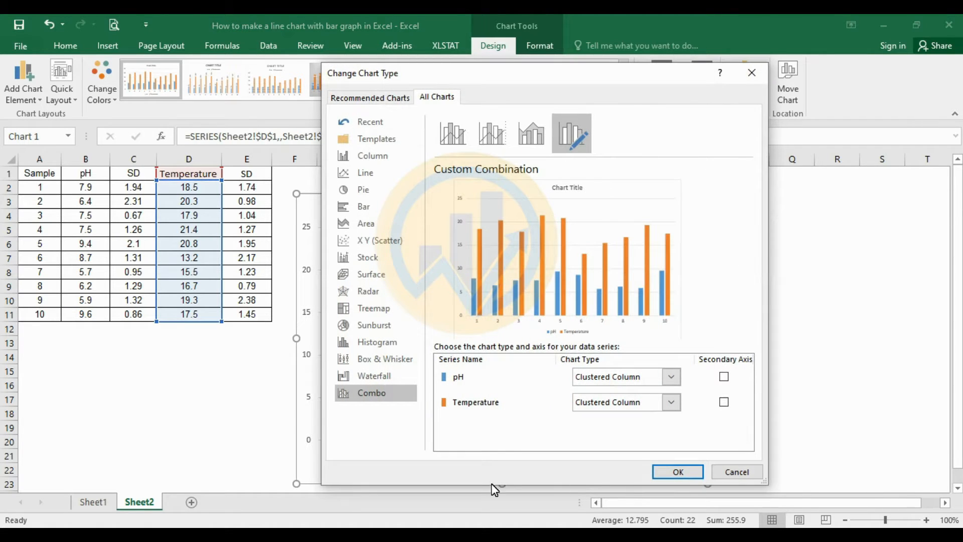
{"action": "left_click", "coordinate": [672, 404]}
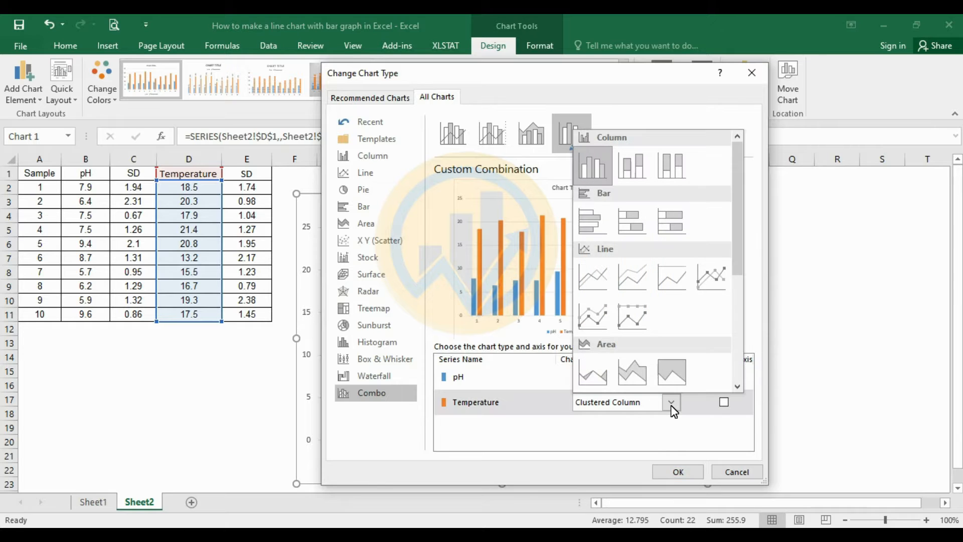
{"action": "left_click", "coordinate": [715, 283]}
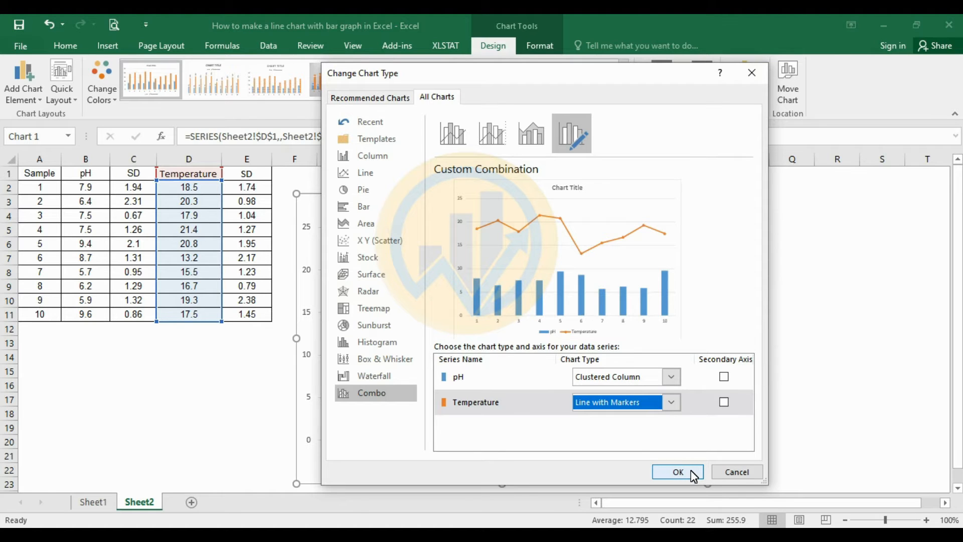
{"action": "left_click", "coordinate": [678, 471]}
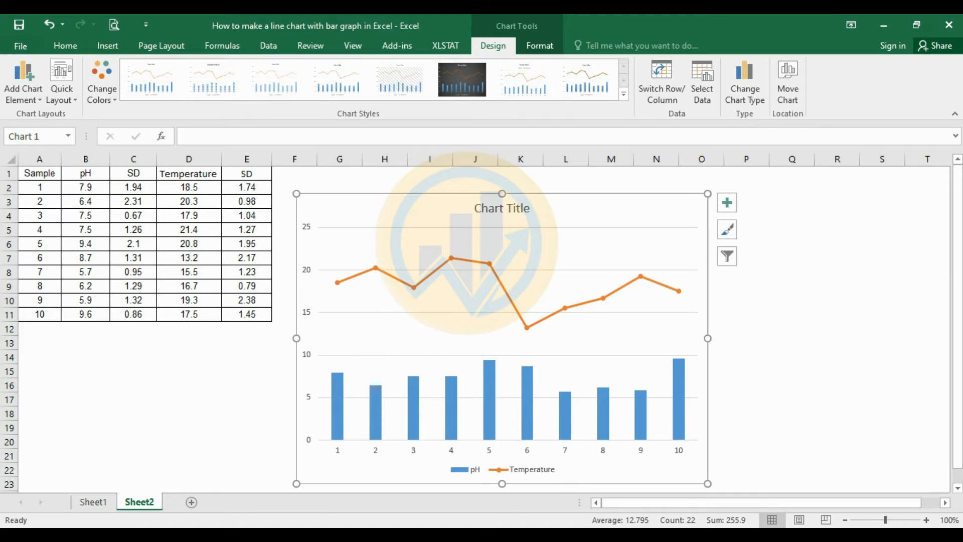
Step: Remove the gridlines and the chart title from the chart
{"action": "left_click", "coordinate": [728, 209]}
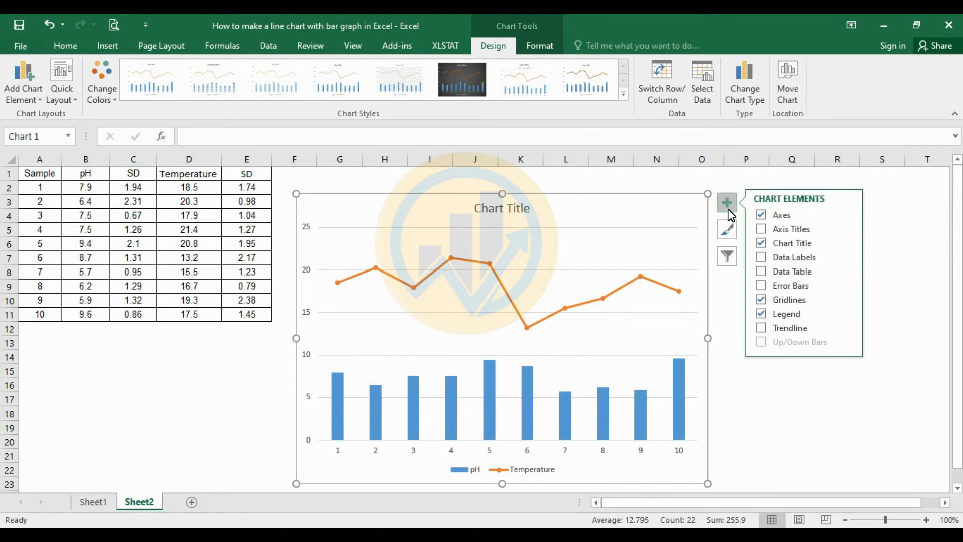
{"action": "left_click", "coordinate": [761, 300]}
{"action": "left_click", "coordinate": [761, 216]}
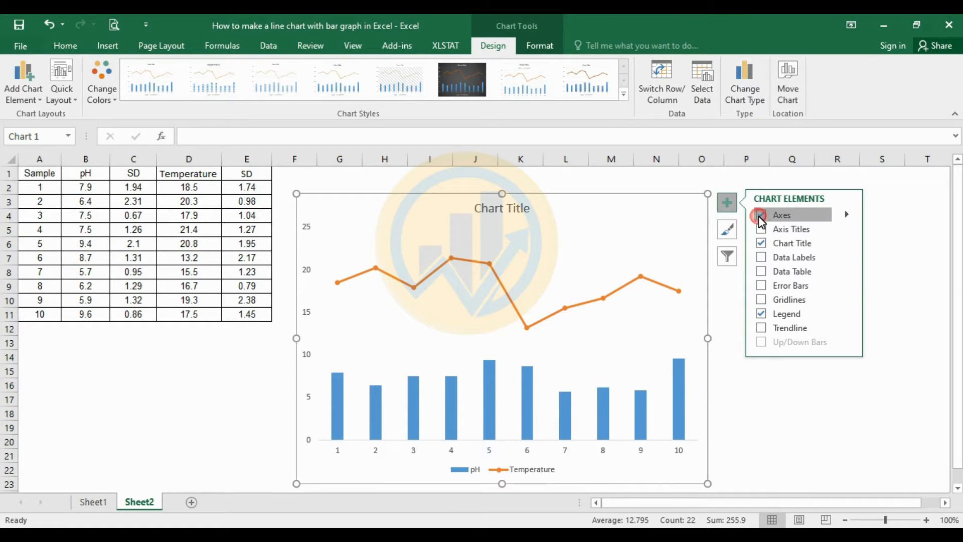
{"action": "left_click", "coordinate": [761, 216]}
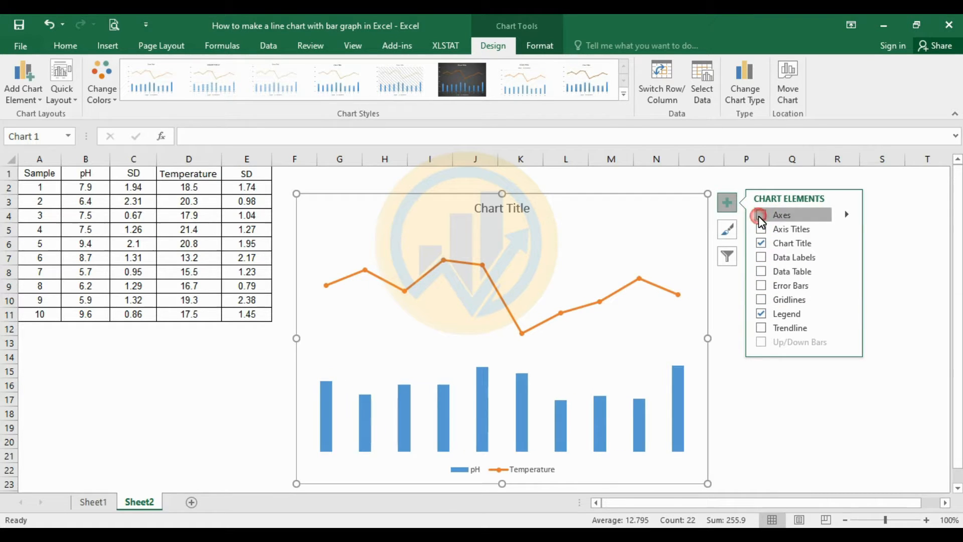
{"action": "left_click", "coordinate": [761, 243]}
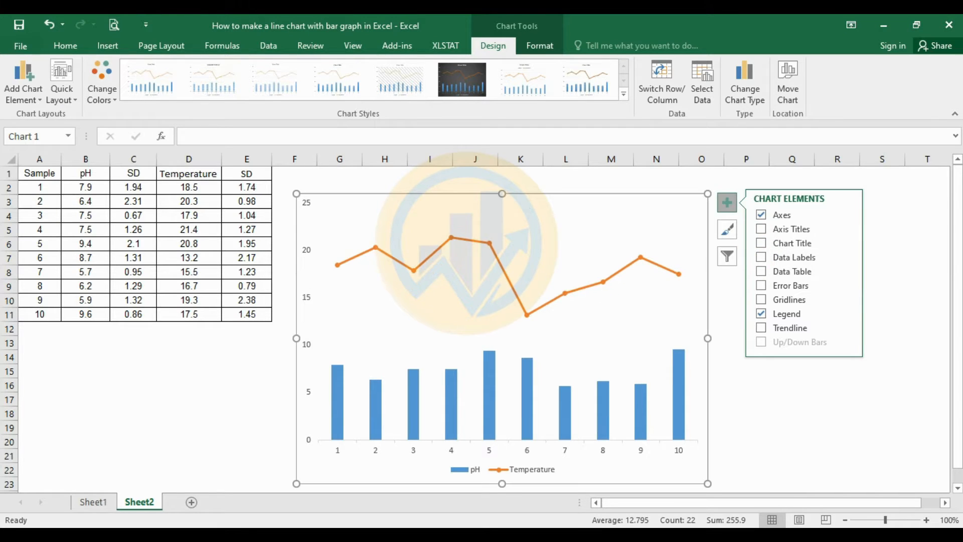
{"action": "left_click", "coordinate": [781, 431]}
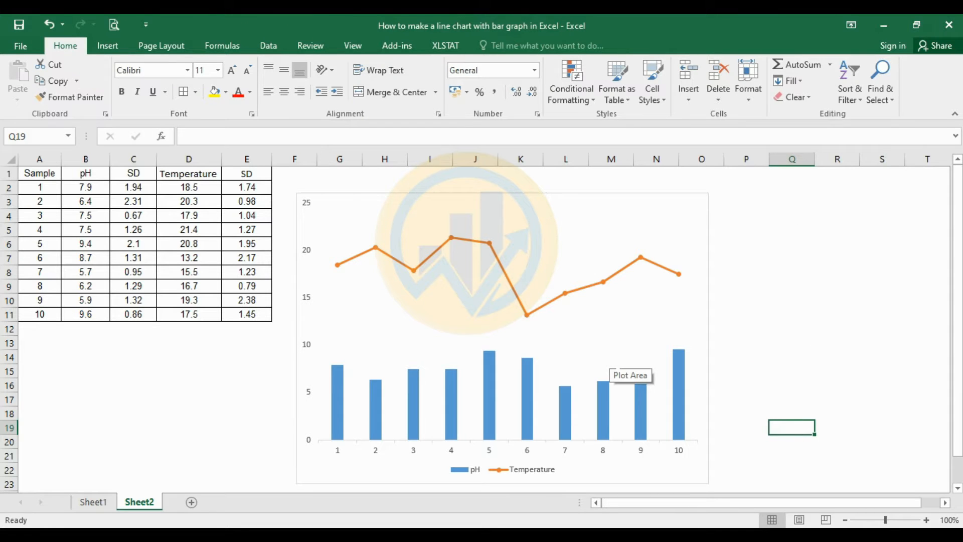
Step: Fill the pH columns with solid red
{"action": "mouse_move", "coordinate": [682, 400]}
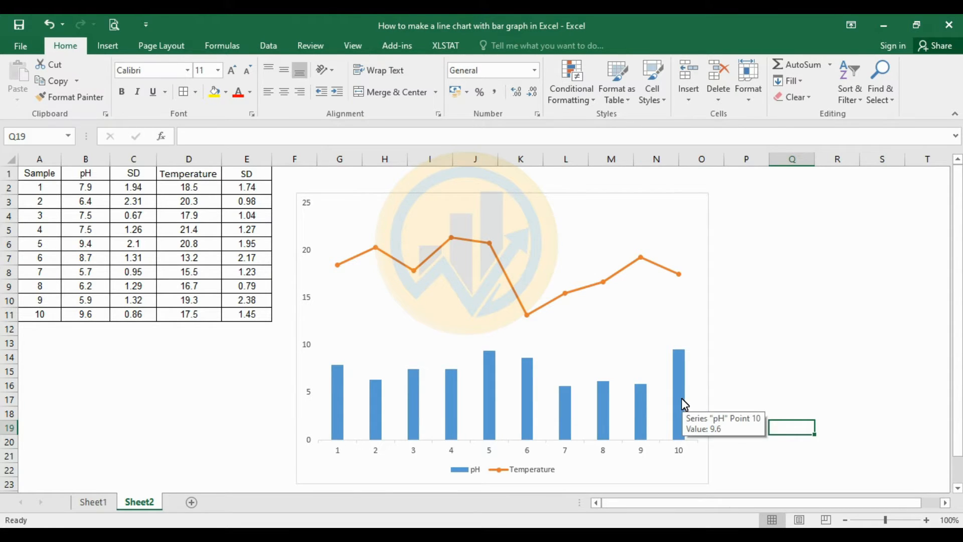
{"action": "left_click", "coordinate": [682, 399]}
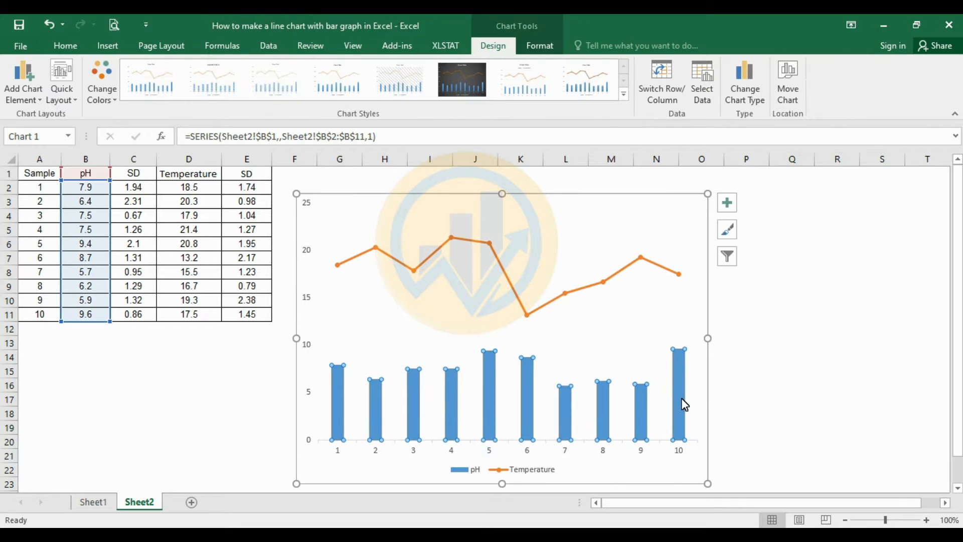
{"action": "right_click", "coordinate": [683, 403]}
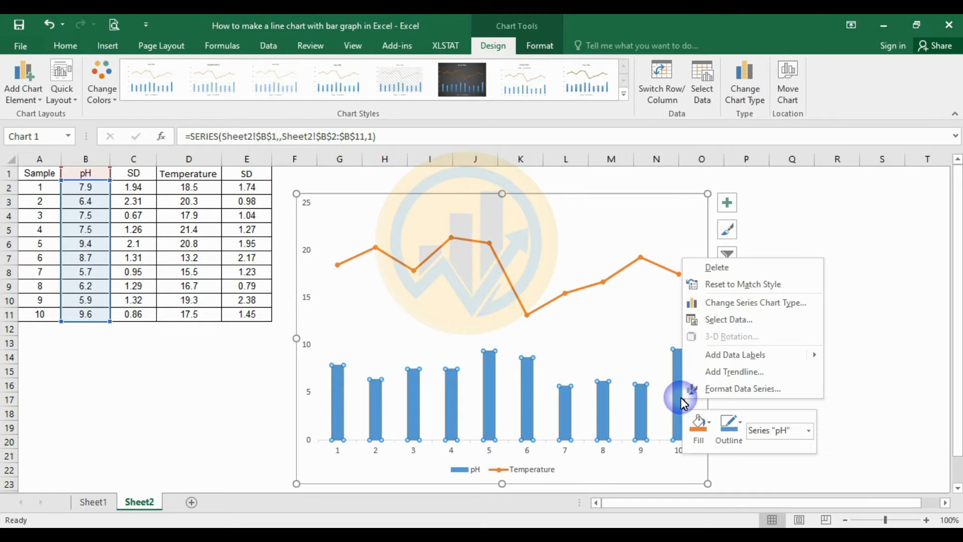
{"action": "left_click", "coordinate": [728, 391]}
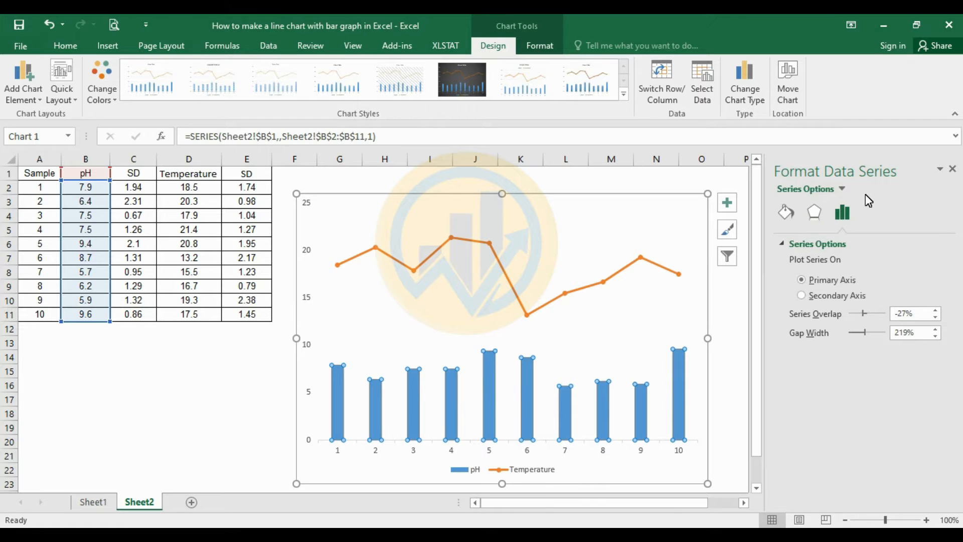
{"action": "left_click", "coordinate": [788, 213]}
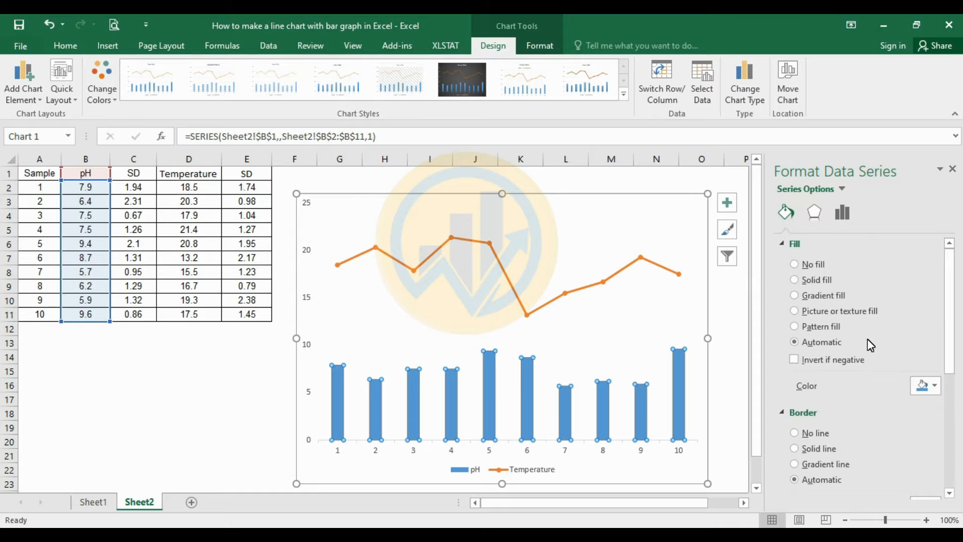
{"action": "left_click", "coordinate": [934, 386]}
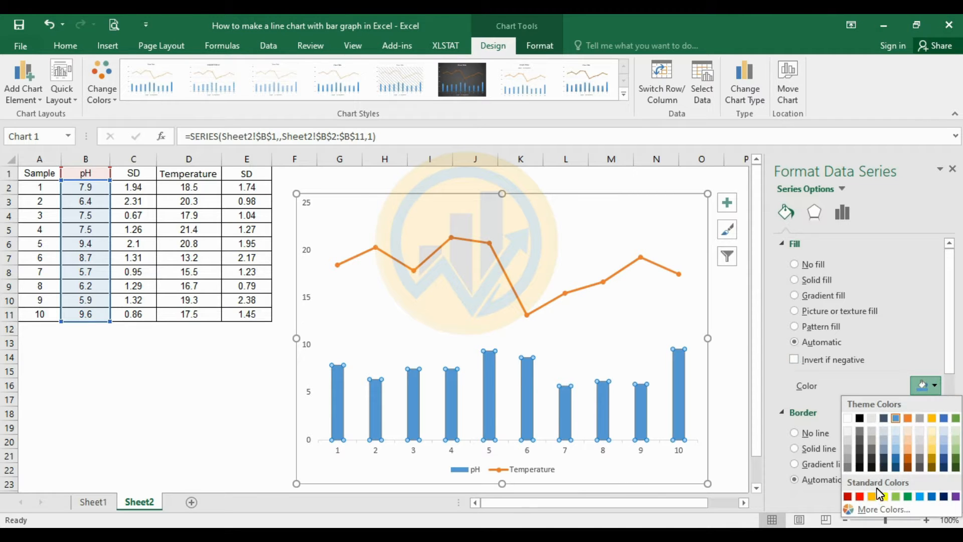
{"action": "left_click", "coordinate": [860, 497]}
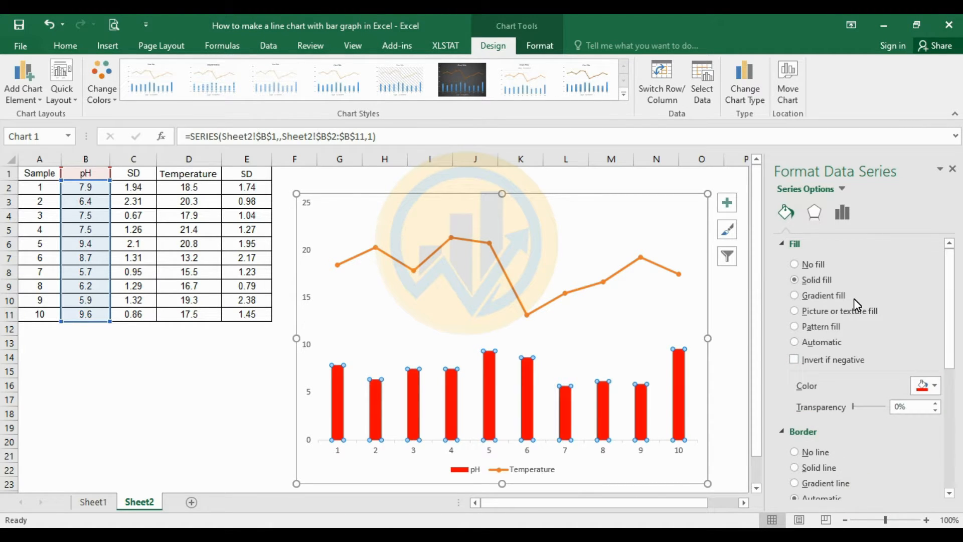
Step: Give the pH columns a black solid-line border 1.25 pt wide
{"action": "scroll", "coordinate": [866, 303], "scroll_direction": "down", "scroll_amount": 3}
{"action": "scroll", "coordinate": [827, 380], "scroll_direction": "down", "scroll_amount": 2}
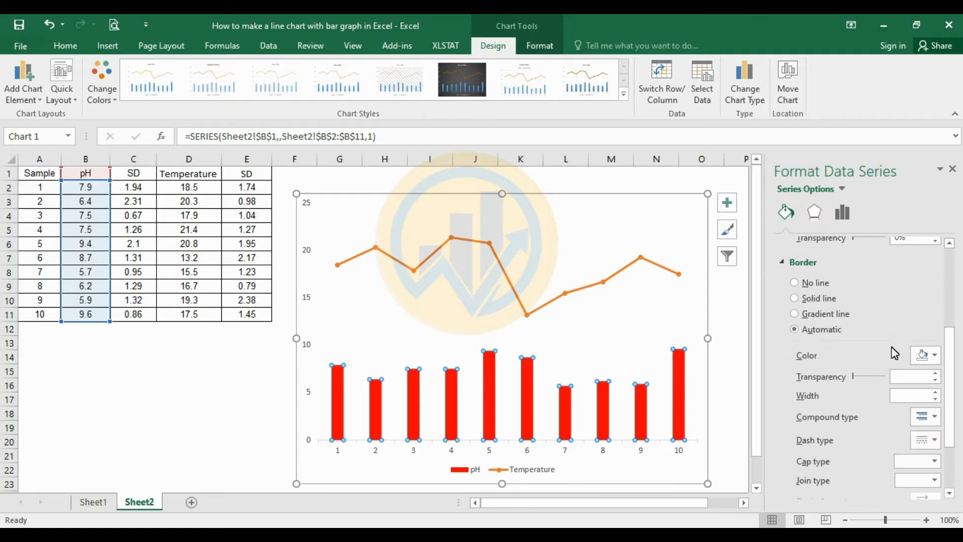
{"action": "left_click", "coordinate": [934, 356]}
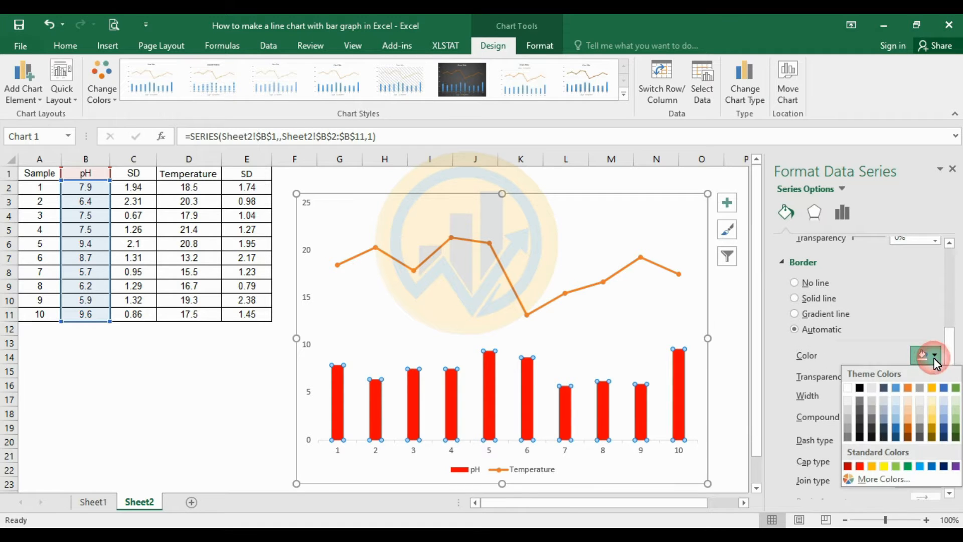
{"action": "left_click", "coordinate": [860, 388]}
{"action": "left_click", "coordinate": [936, 392]}
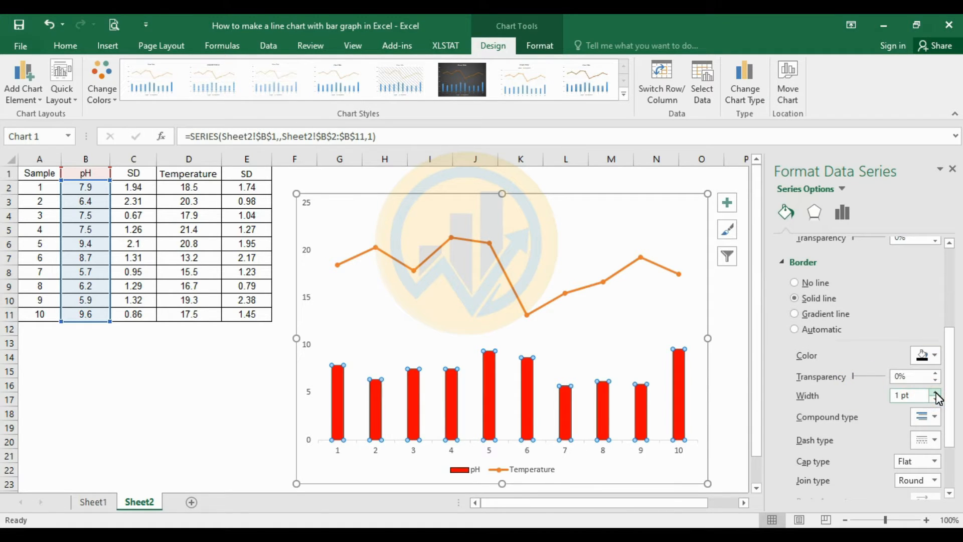
{"action": "left_click", "coordinate": [936, 392]}
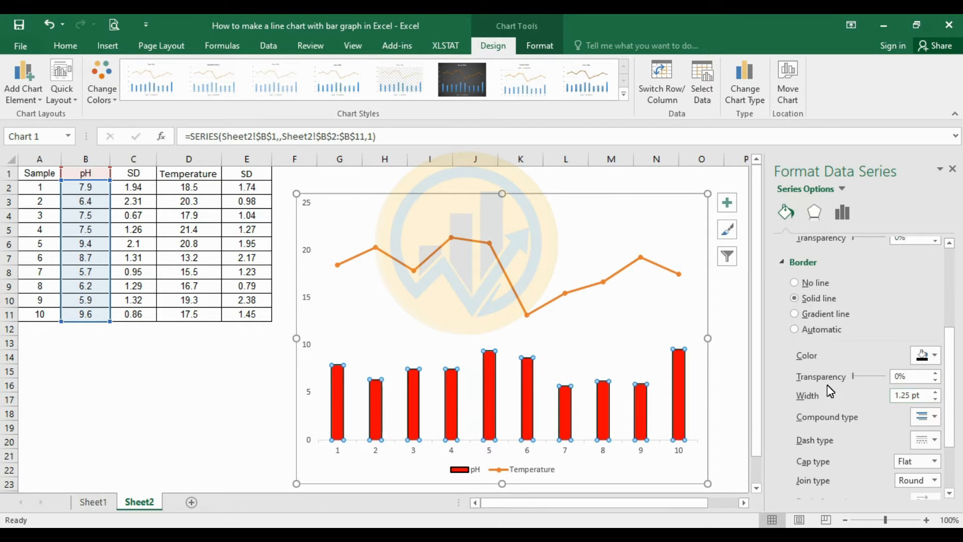
{"action": "left_click", "coordinate": [735, 371]}
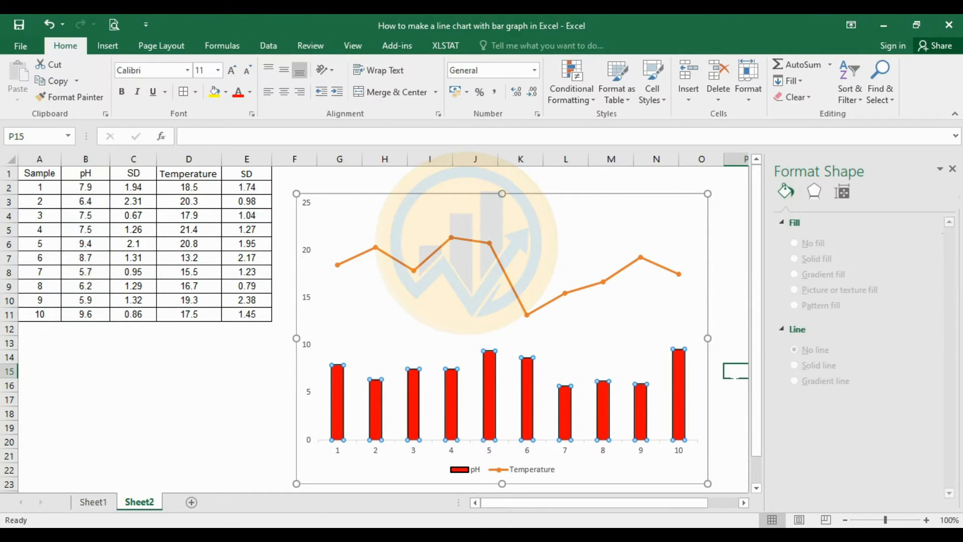
Step: Reduce the gap width of the pH columns to 64%
{"action": "left_click", "coordinate": [679, 370]}
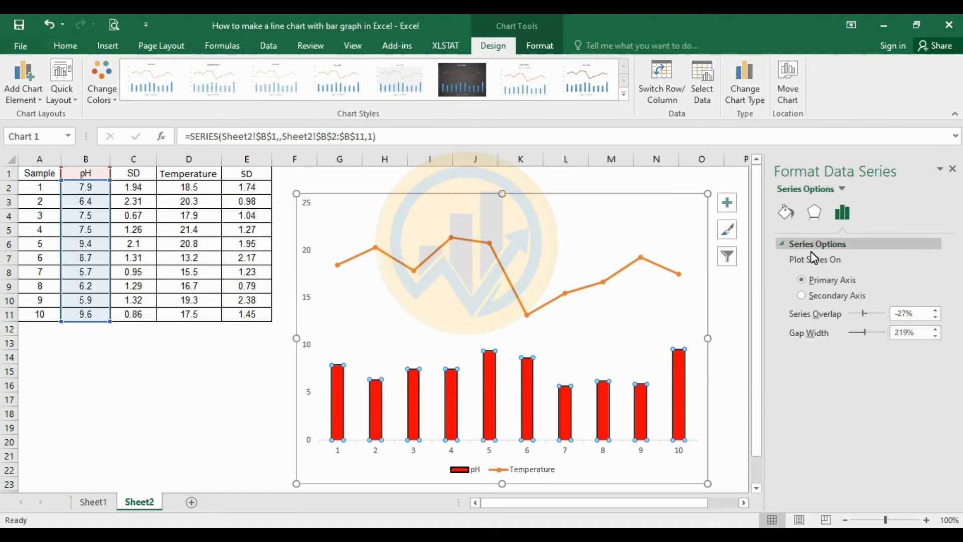
{"action": "left_click", "coordinate": [857, 331]}
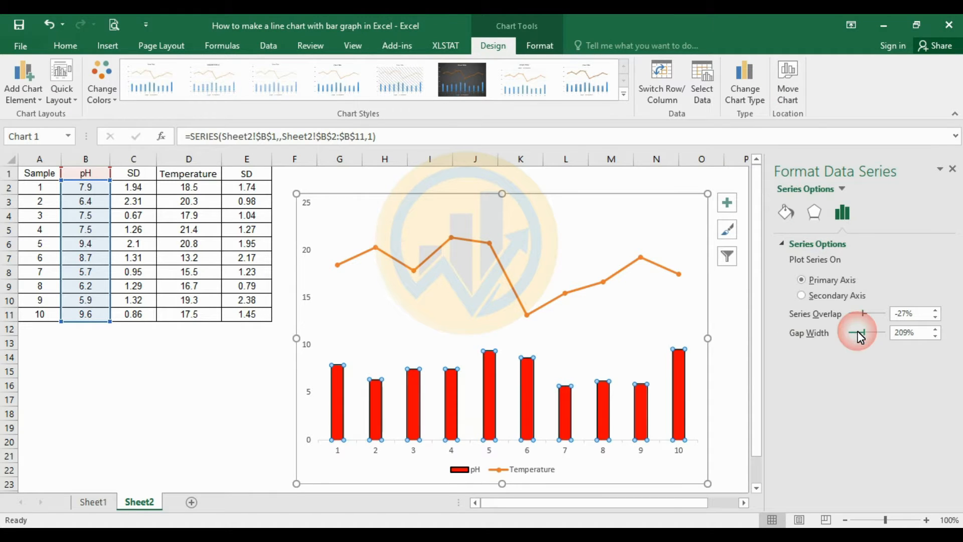
{"action": "left_click", "coordinate": [858, 332]}
{"action": "left_click_drag", "start_coordinate": [860, 332], "coordinate": [853, 332]}
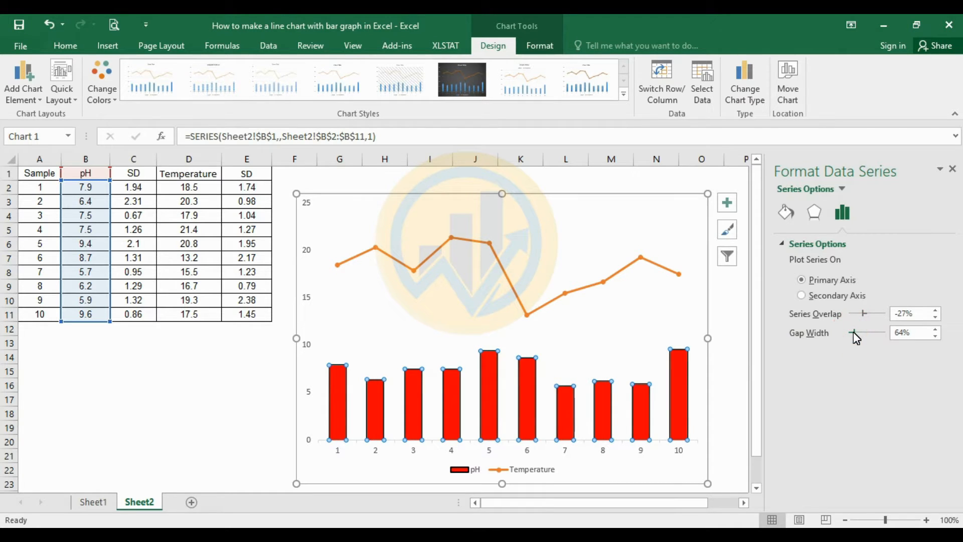
Step: Reduce the gap width of the pH columns to 55%
{"action": "left_click", "coordinate": [854, 332]}
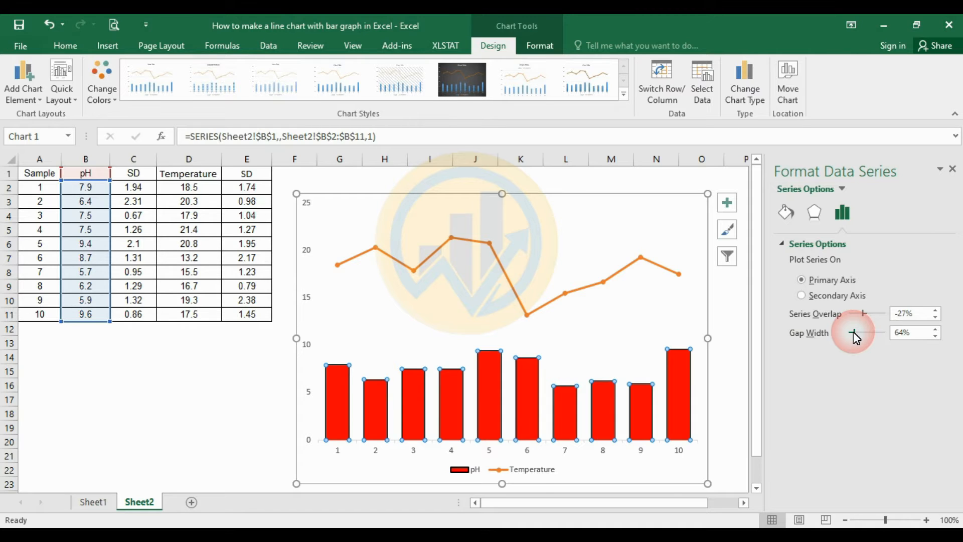
{"action": "left_click_drag", "start_coordinate": [853, 332], "coordinate": [855, 332]}
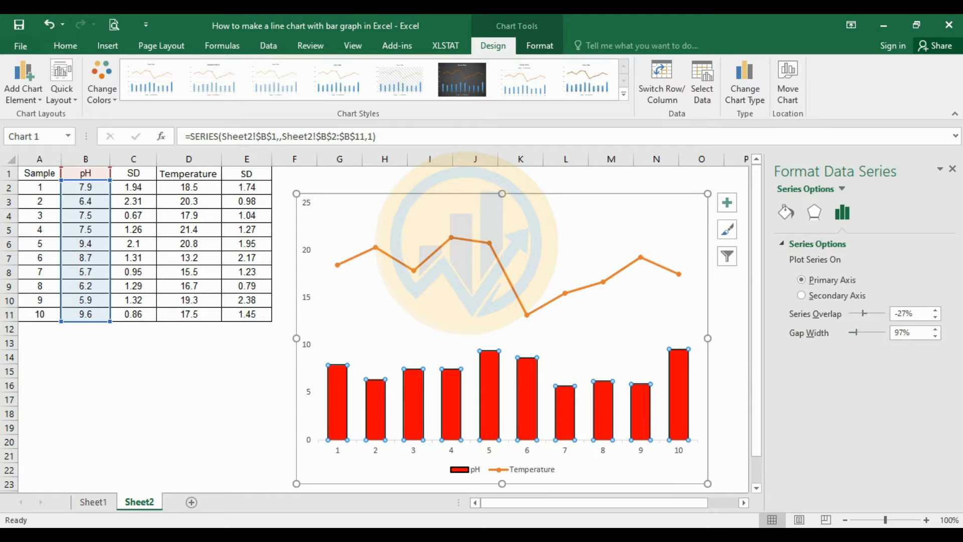
{"action": "left_click_drag", "start_coordinate": [855, 332], "coordinate": [853, 332]}
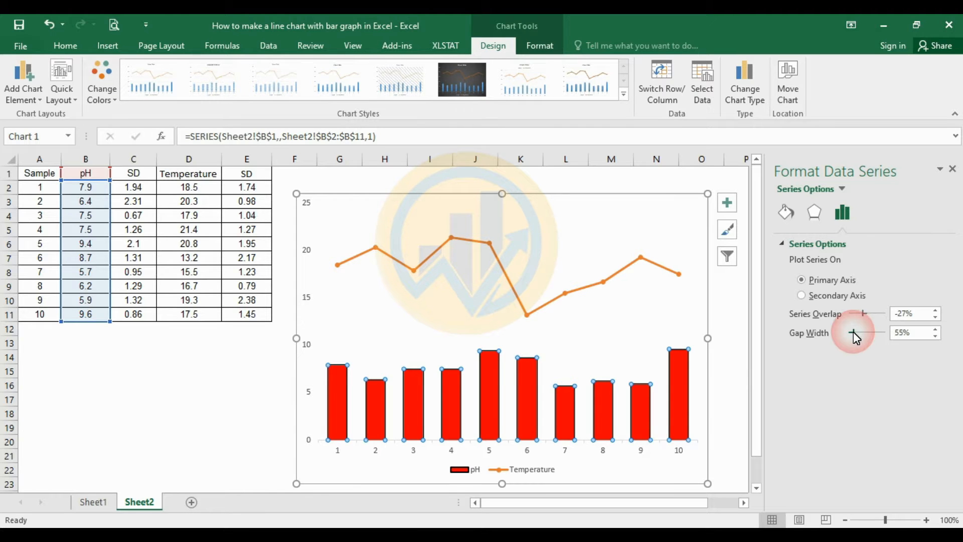
{"action": "left_click", "coordinate": [734, 385]}
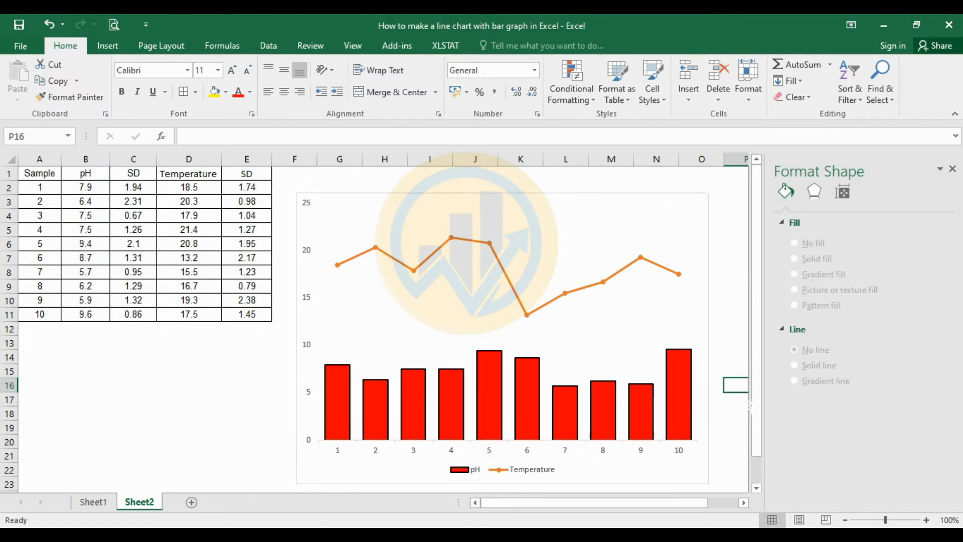
Step: Make the pH column fill slightly transparent
{"action": "left_click", "coordinate": [676, 392]}
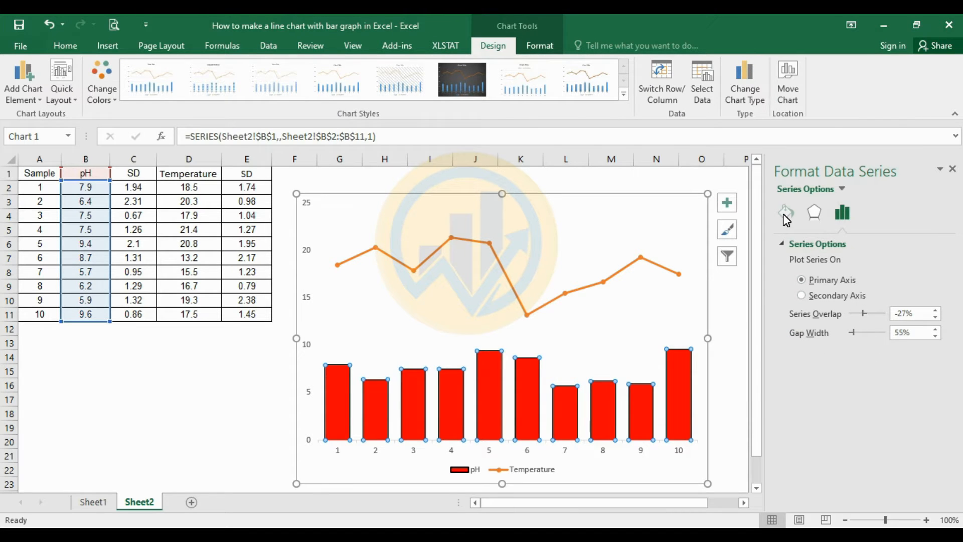
{"action": "left_click", "coordinate": [786, 213]}
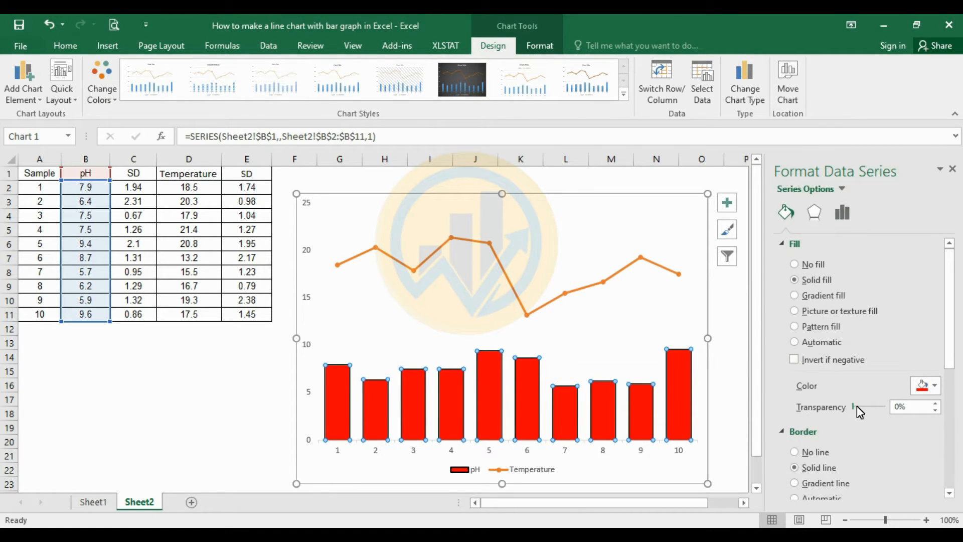
{"action": "left_click_drag", "start_coordinate": [856, 405], "coordinate": [860, 404]}
{"action": "left_click", "coordinate": [735, 342]}
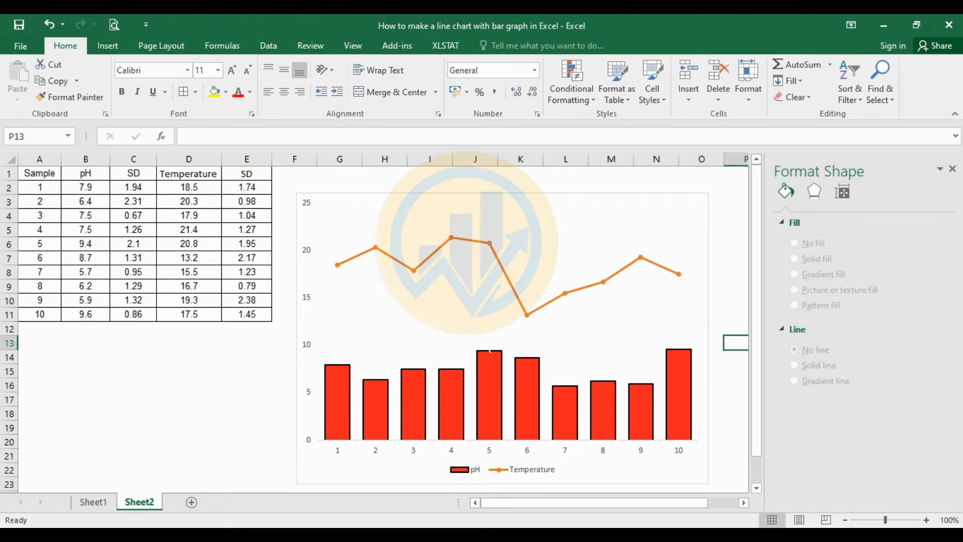
Step: Color the Temperature line green
{"action": "left_click", "coordinate": [546, 310]}
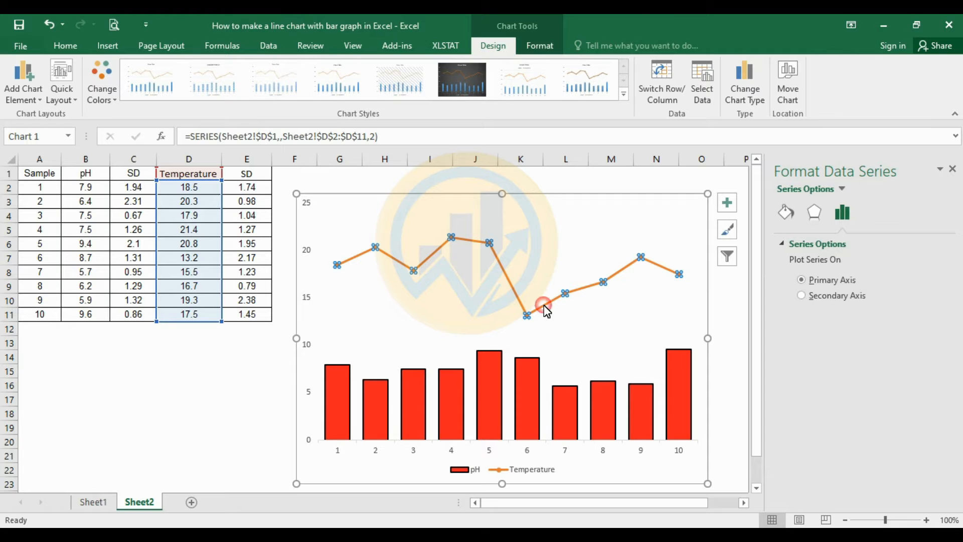
{"action": "left_click", "coordinate": [545, 307]}
{"action": "left_click", "coordinate": [561, 317]}
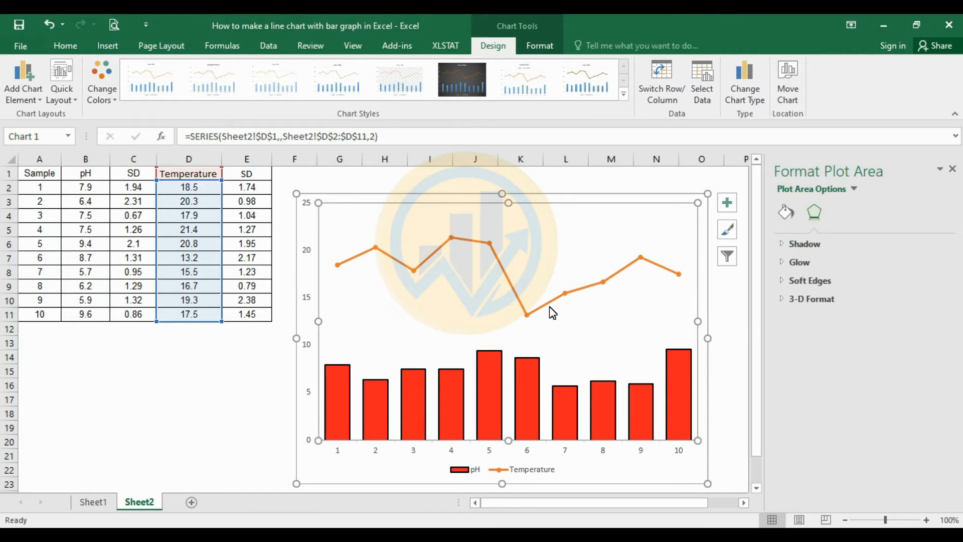
{"action": "left_click", "coordinate": [549, 309]}
{"action": "left_click", "coordinate": [785, 215]}
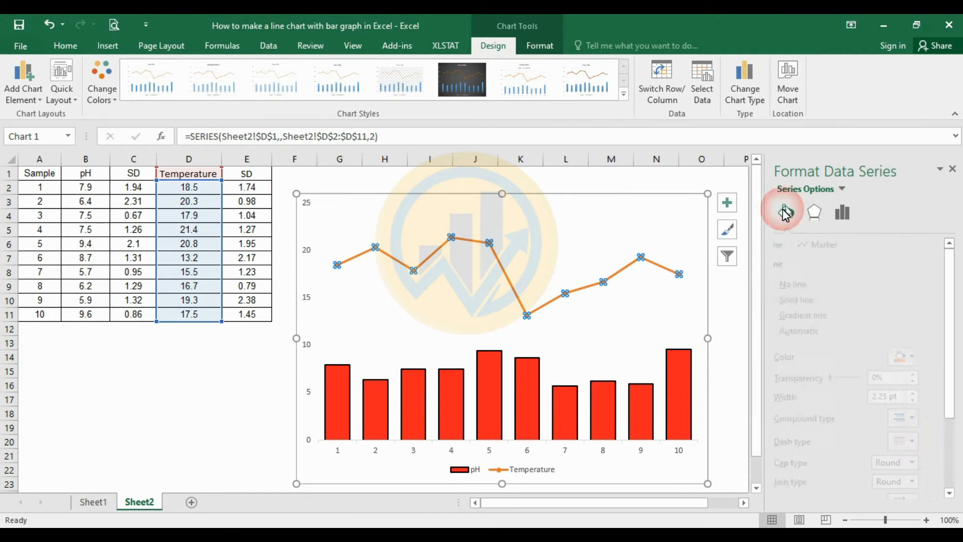
{"action": "left_click", "coordinate": [936, 357]}
{"action": "left_click", "coordinate": [909, 467]}
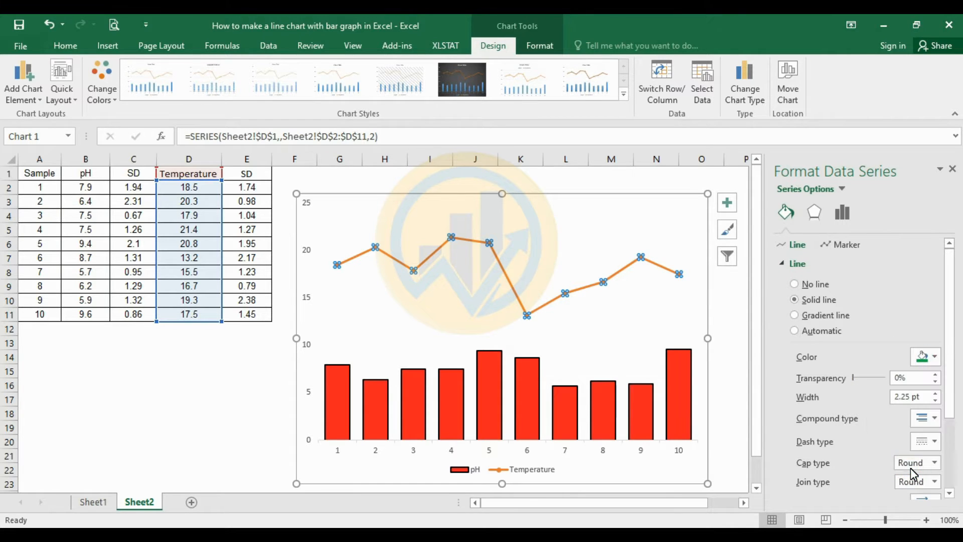
{"action": "scroll", "coordinate": [867, 336], "scroll_direction": "down", "scroll_amount": 2}
{"action": "scroll", "coordinate": [848, 296], "scroll_direction": "up", "scroll_amount": 2}
Step: Set the Temperature markers' fill and border colors to green
{"action": "left_click", "coordinate": [847, 246]}
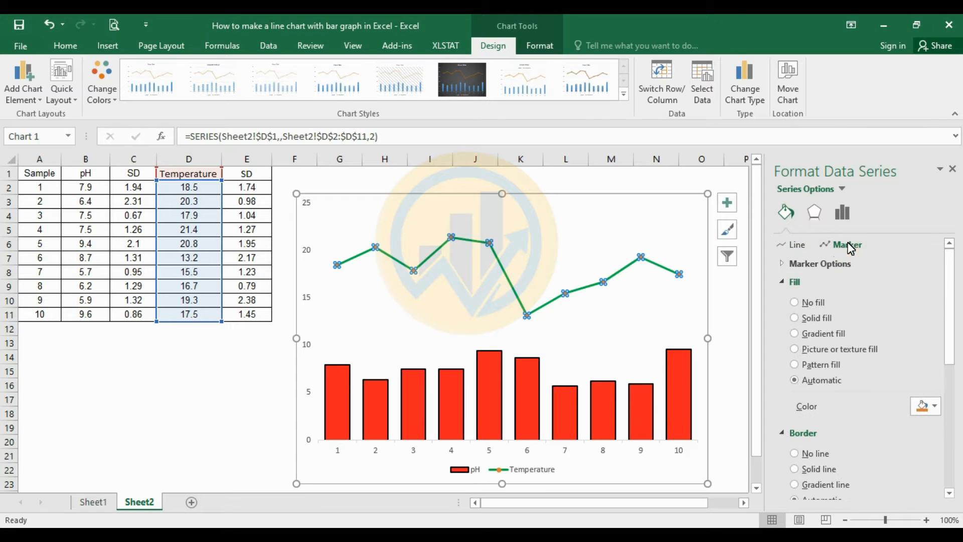
{"action": "left_click", "coordinate": [925, 406]}
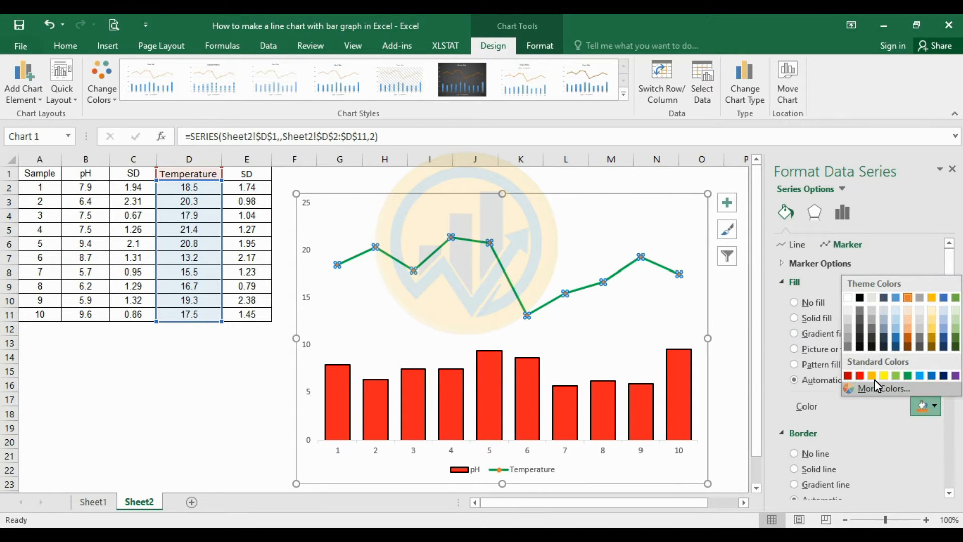
{"action": "left_click", "coordinate": [908, 376]}
{"action": "scroll", "coordinate": [873, 393], "scroll_direction": "down", "scroll_amount": 5}
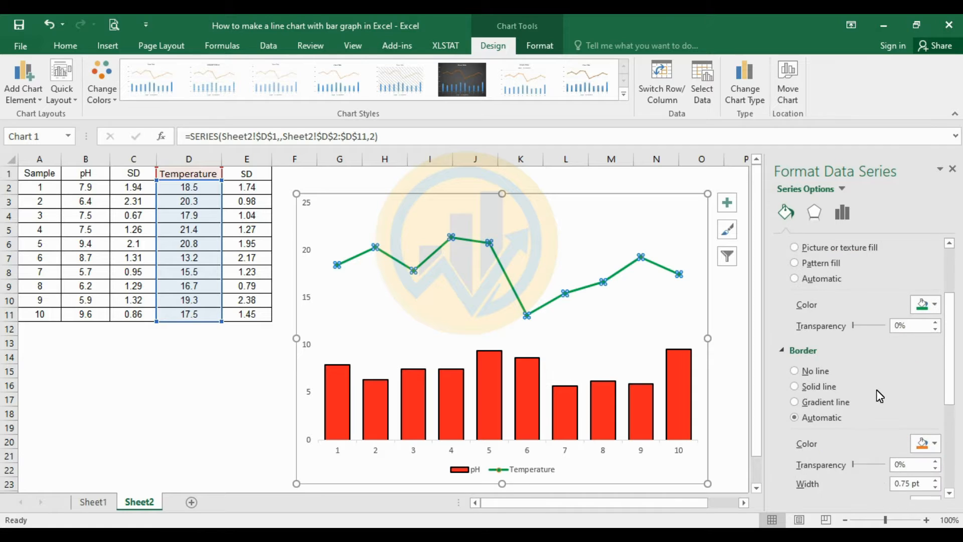
{"action": "left_click", "coordinate": [934, 312]}
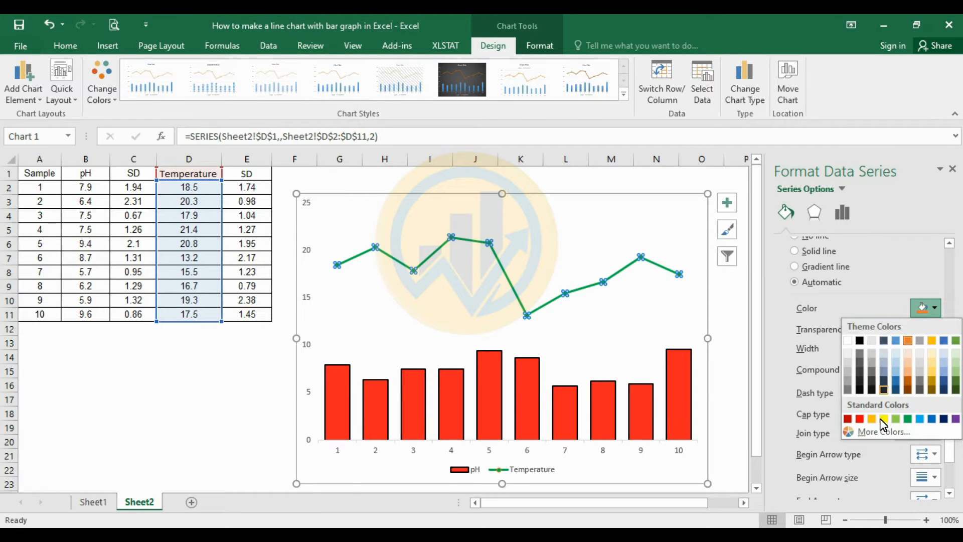
{"action": "left_click", "coordinate": [908, 419]}
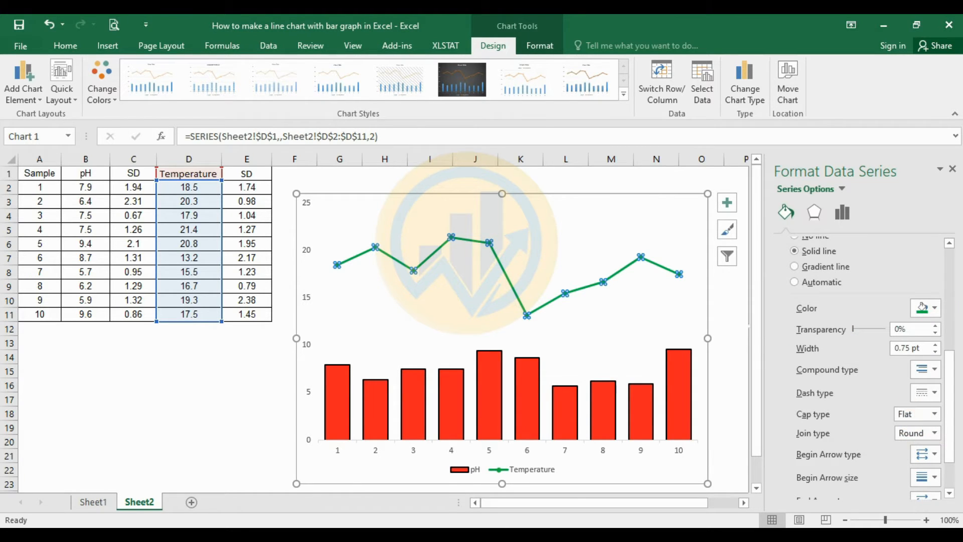
Step: Set the Temperature marker fill transparency to 3%
{"action": "scroll", "coordinate": [833, 341], "scroll_direction": "up", "scroll_amount": 5}
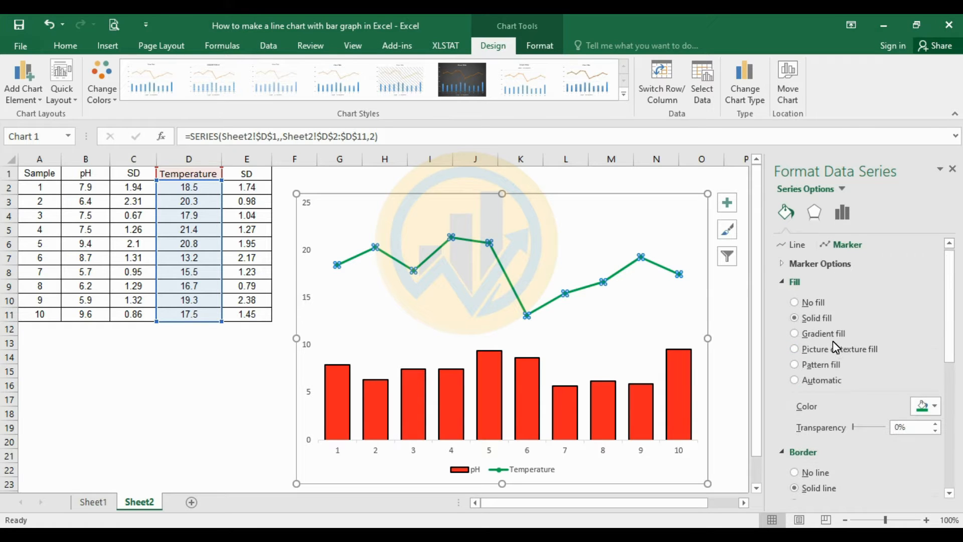
{"action": "scroll", "coordinate": [861, 392], "scroll_direction": "down", "scroll_amount": 1}
{"action": "left_click", "coordinate": [860, 393]}
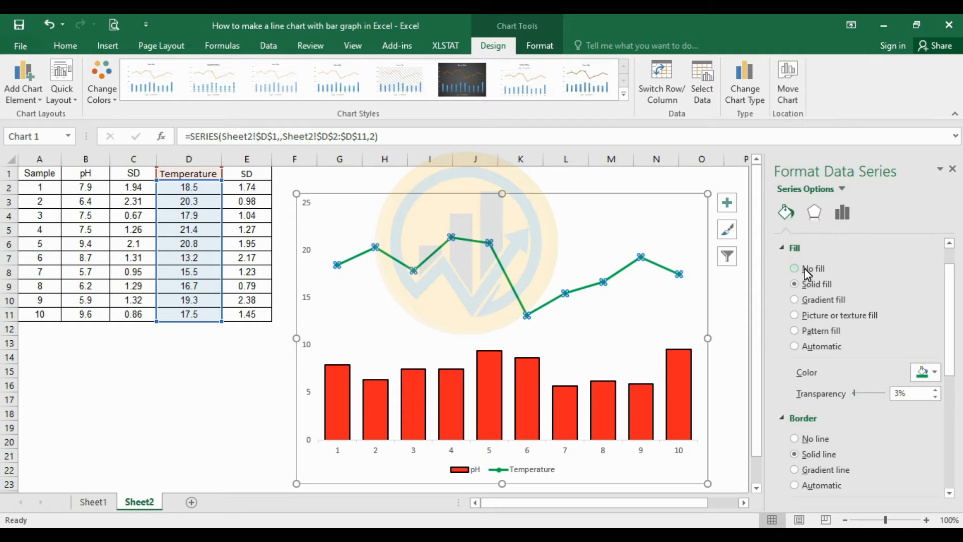
Step: Set the Temperature markers to built-in squares of size 8
{"action": "scroll", "coordinate": [805, 278], "scroll_direction": "up", "scroll_amount": 1}
{"action": "left_click", "coordinate": [785, 266]}
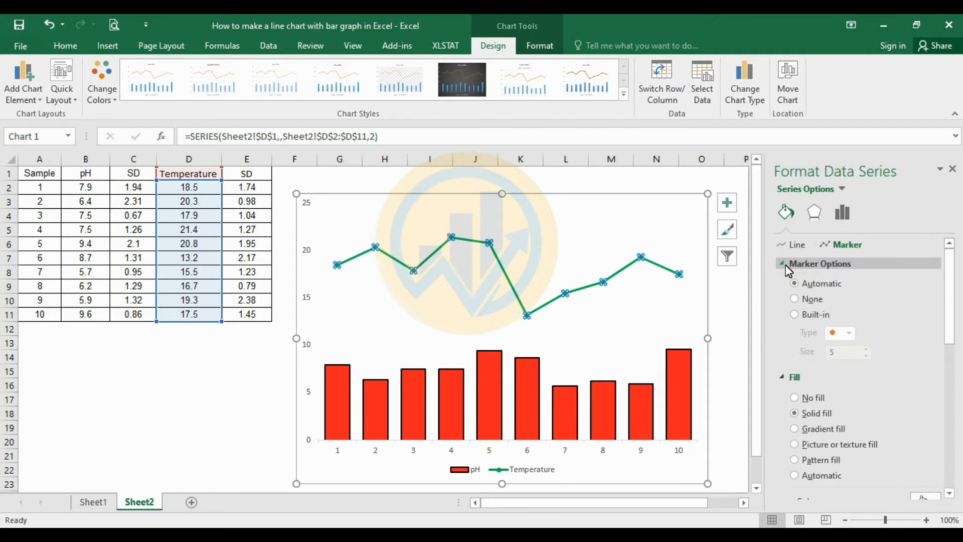
{"action": "left_click", "coordinate": [798, 316]}
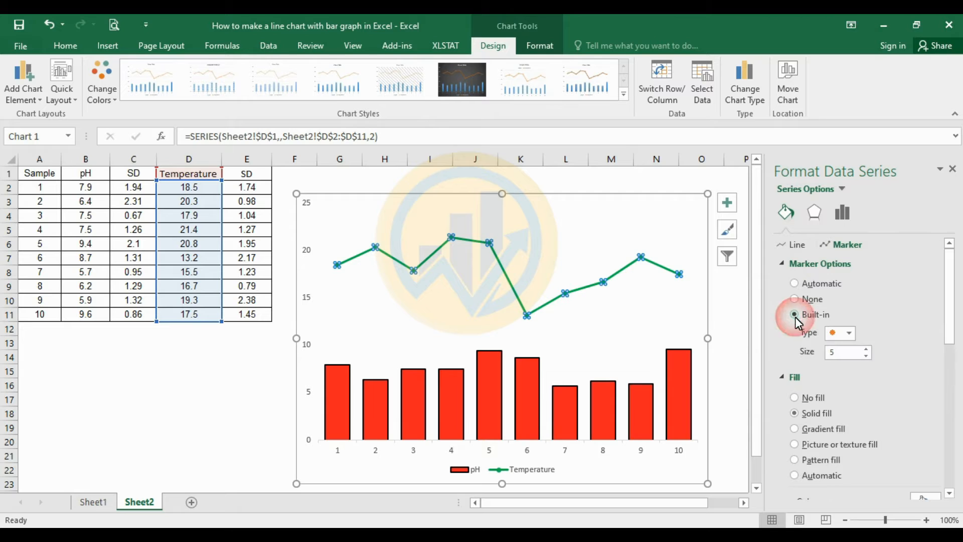
{"action": "left_click", "coordinate": [849, 334]}
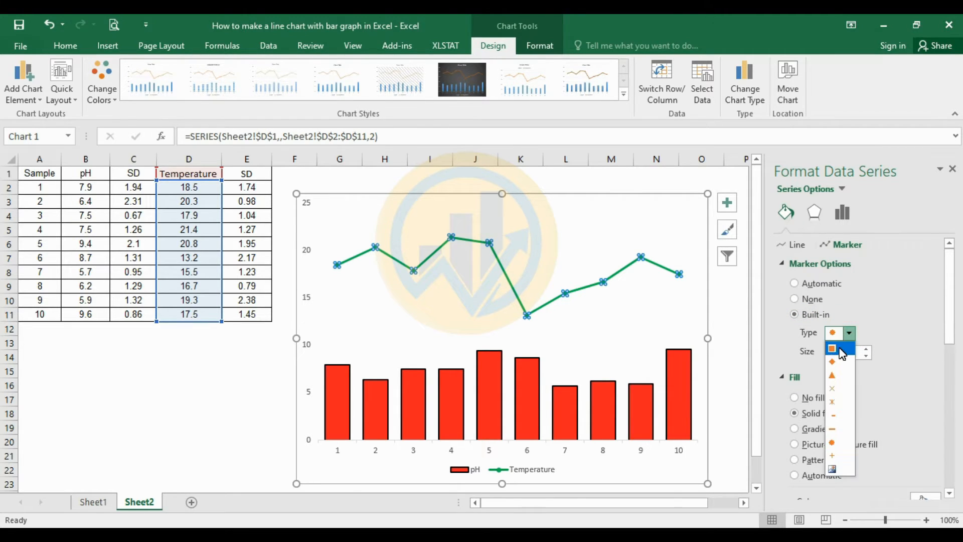
{"action": "left_click", "coordinate": [833, 349]}
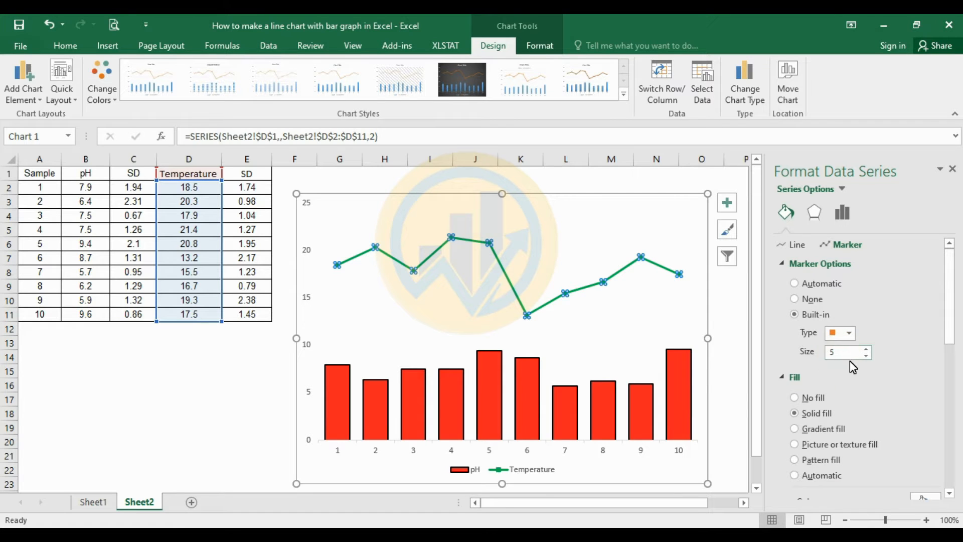
{"action": "left_click", "coordinate": [867, 350]}
{"action": "left_click", "coordinate": [868, 350]}
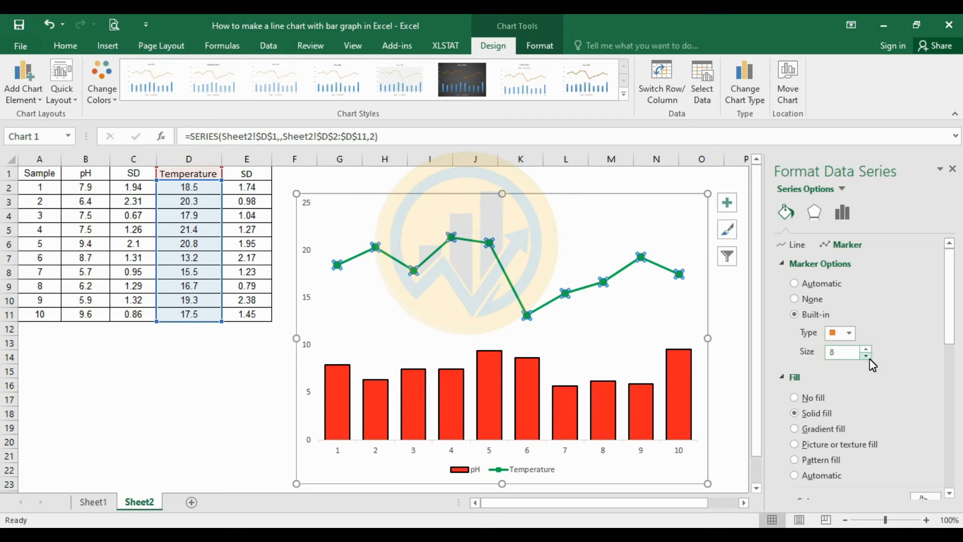
{"action": "scroll", "coordinate": [859, 358], "scroll_direction": "down", "scroll_amount": 5}
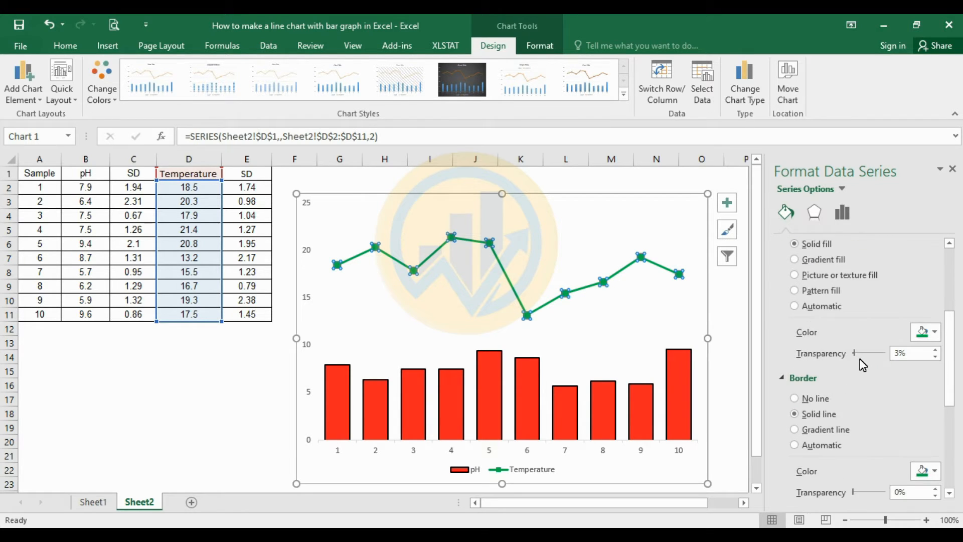
{"action": "scroll", "coordinate": [851, 362], "scroll_direction": "down", "scroll_amount": 2}
{"action": "scroll", "coordinate": [856, 348], "scroll_direction": "up", "scroll_amount": 2}
{"action": "scroll", "coordinate": [847, 342], "scroll_direction": "up", "scroll_amount": 3}
{"action": "scroll", "coordinate": [847, 341], "scroll_direction": "down", "scroll_amount": 2}
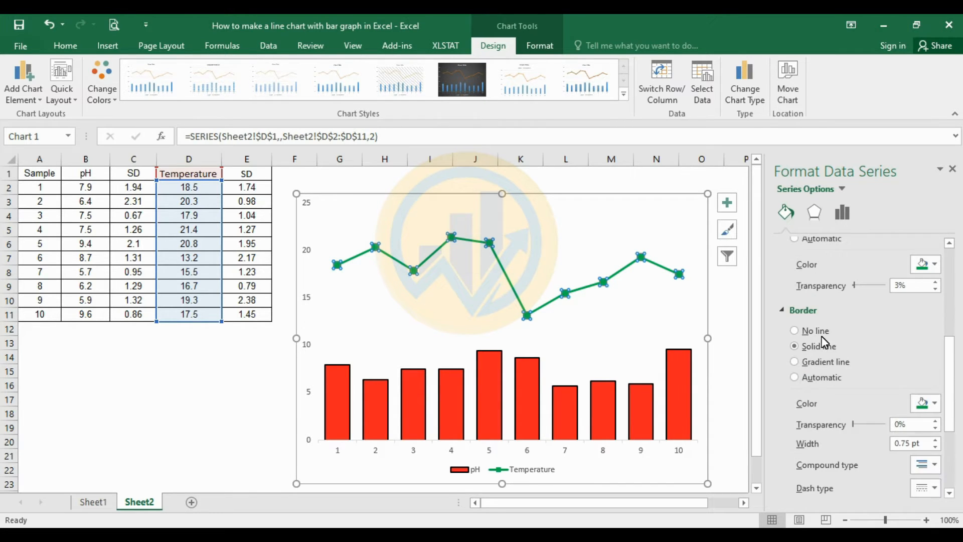
Step: Set the Temperature line width to 2.5 pt
{"action": "left_click", "coordinate": [622, 274]}
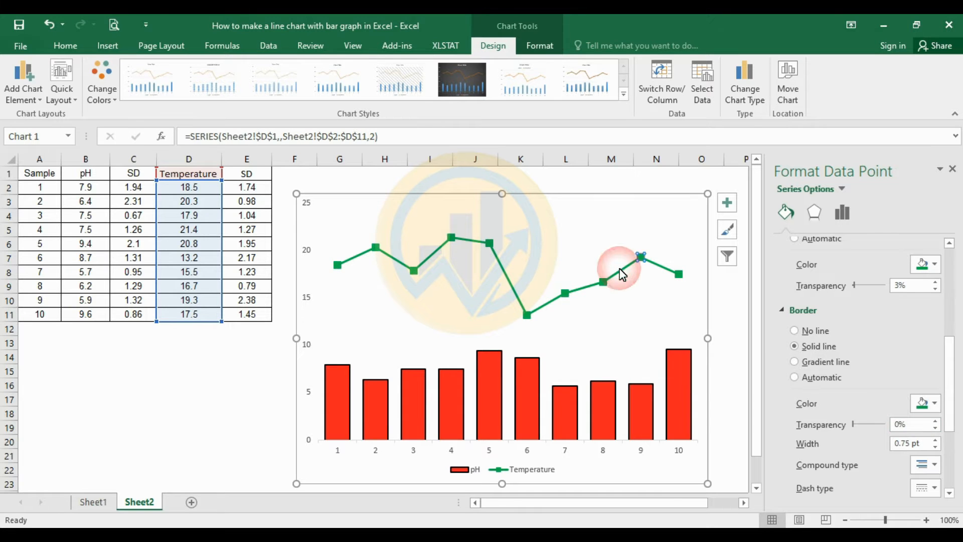
{"action": "left_click", "coordinate": [628, 289]}
{"action": "left_click", "coordinate": [624, 269]}
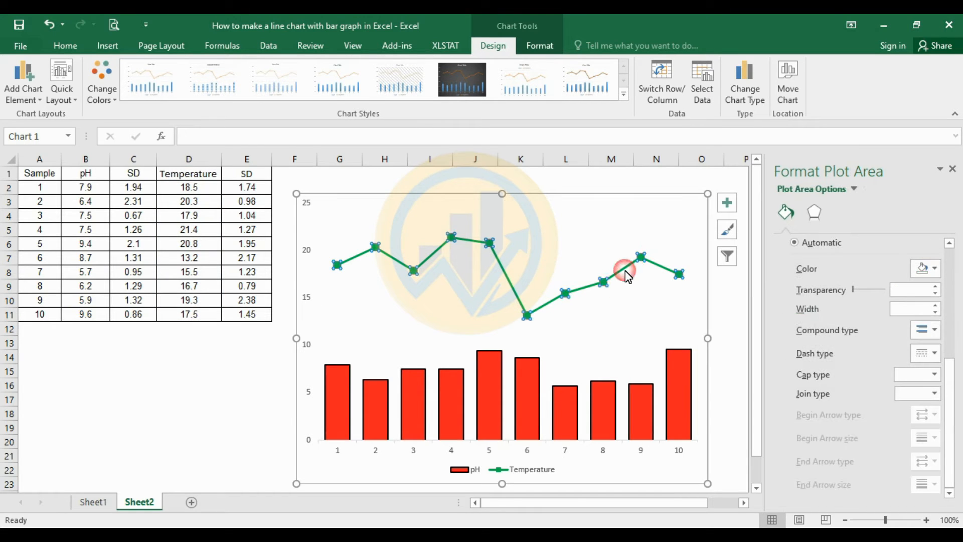
{"action": "scroll", "coordinate": [847, 316], "scroll_direction": "up", "scroll_amount": 2}
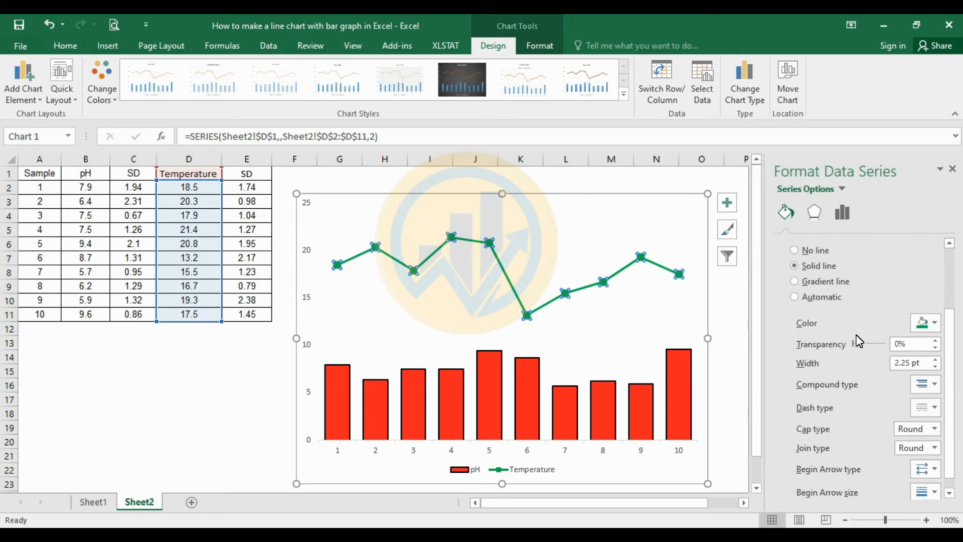
{"action": "left_click", "coordinate": [936, 359]}
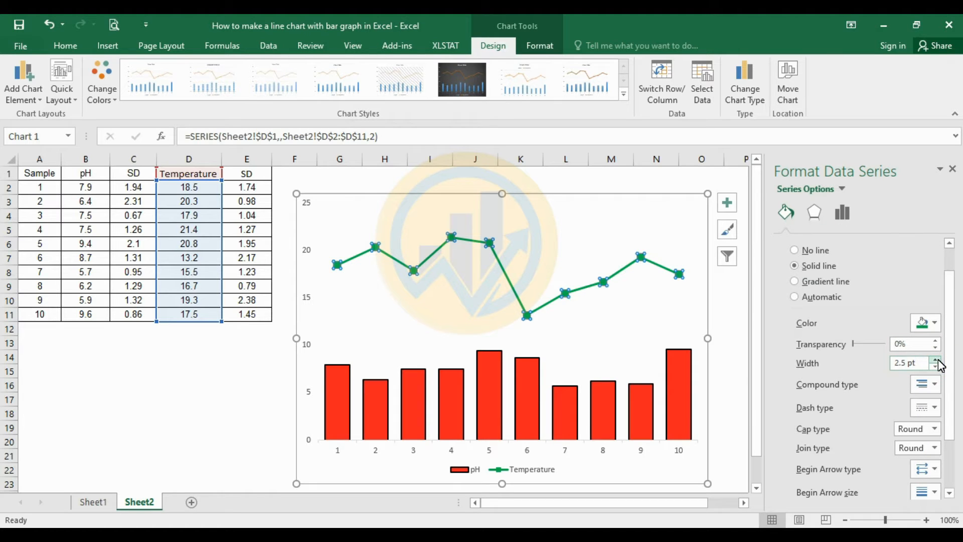
{"action": "left_click", "coordinate": [937, 360]}
{"action": "left_click", "coordinate": [935, 365]}
{"action": "left_click", "coordinate": [735, 314]}
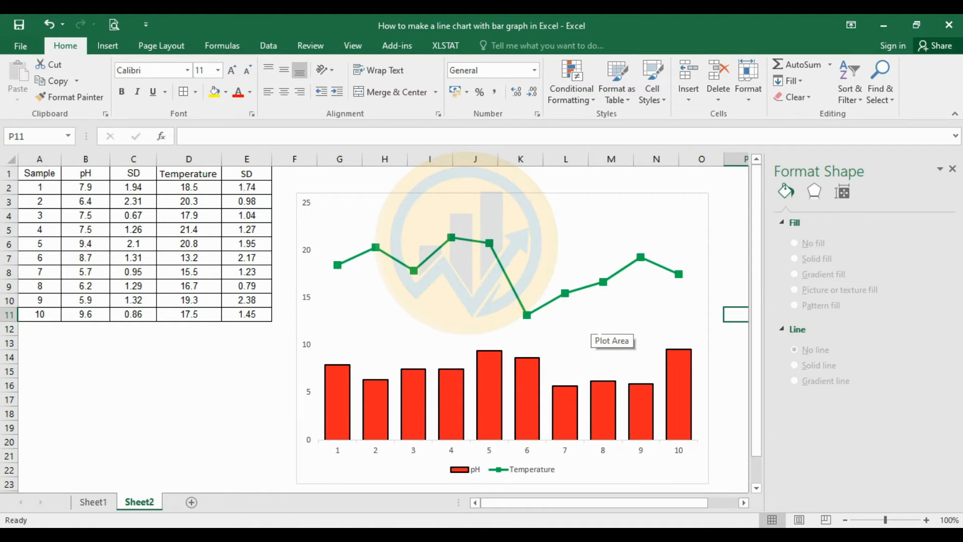
Step: Add standard error bars to the pH columns
{"action": "mouse_move", "coordinate": [526, 379]}
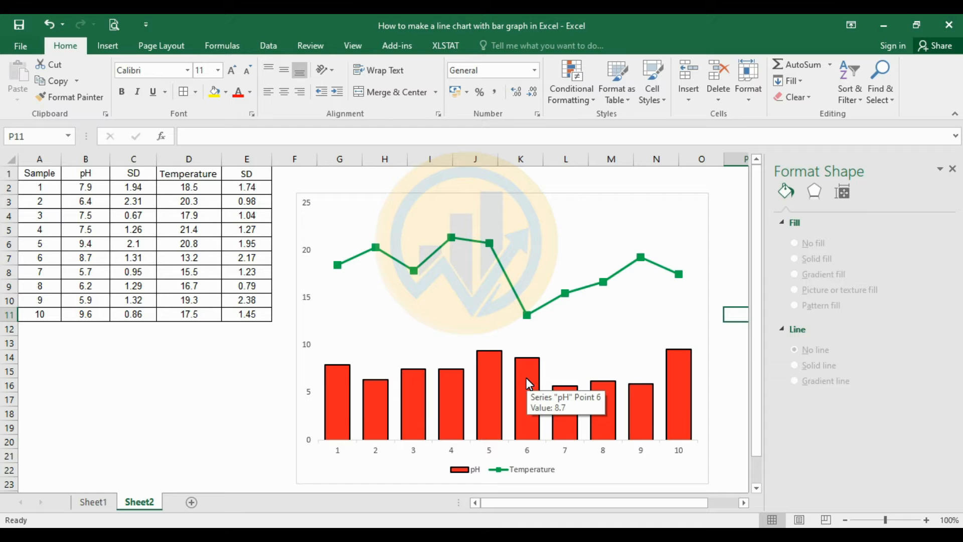
{"action": "left_click", "coordinate": [527, 375]}
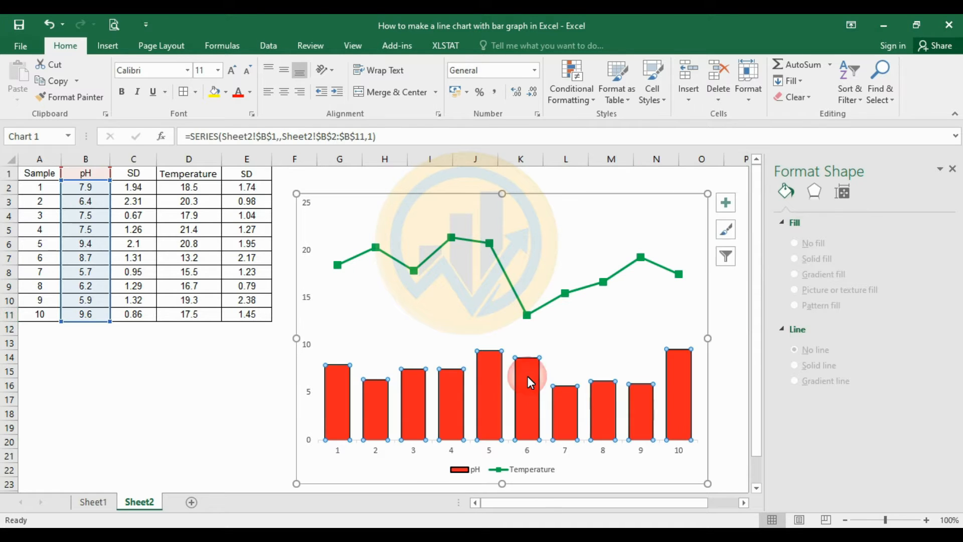
{"action": "left_click", "coordinate": [728, 204]}
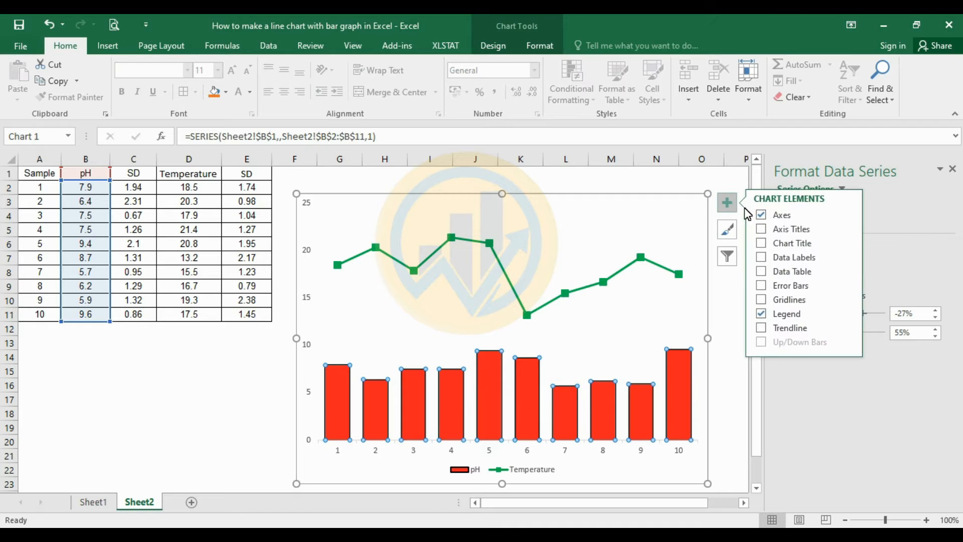
{"action": "left_click", "coordinate": [847, 285]}
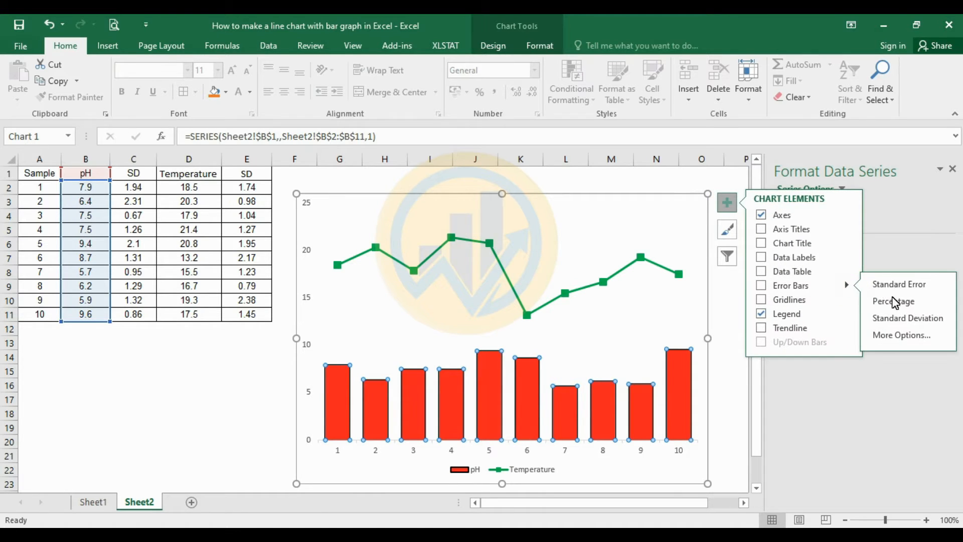
{"action": "left_click", "coordinate": [897, 319]}
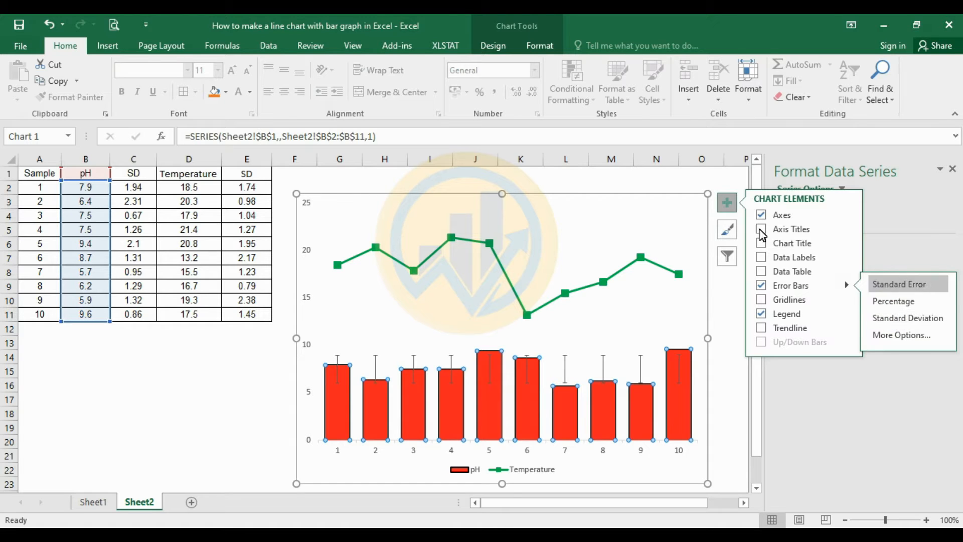
Step: Switch the pH error bars to a custom amount and set the positive error values to the SD cells C2:C11
{"action": "left_click", "coordinate": [450, 363]}
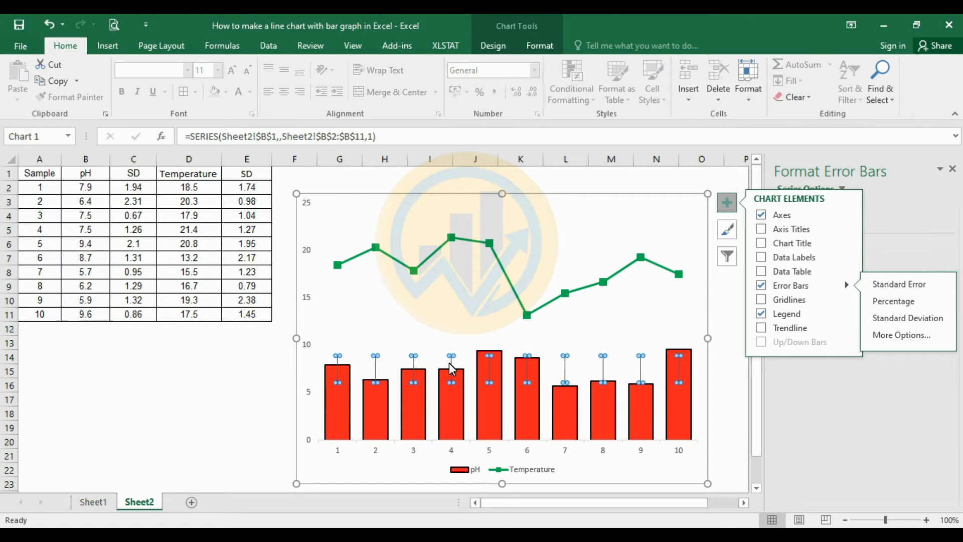
{"action": "left_click", "coordinate": [736, 413]}
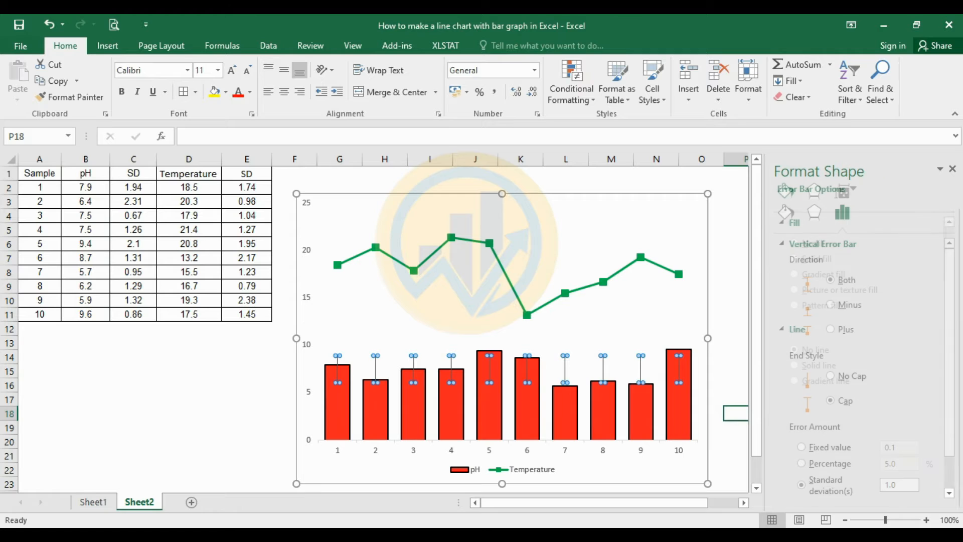
{"action": "left_click", "coordinate": [491, 372]}
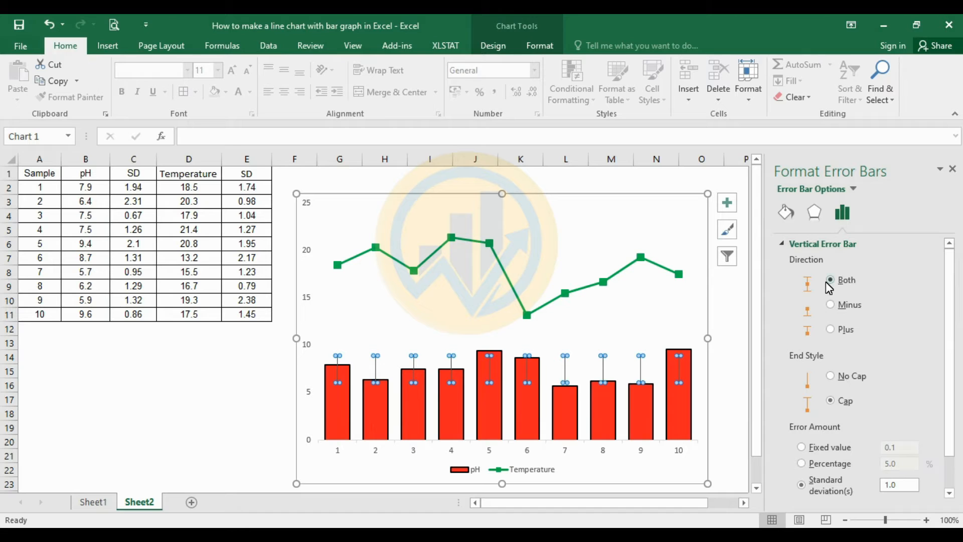
{"action": "scroll", "coordinate": [826, 281], "scroll_direction": "down", "scroll_amount": 1}
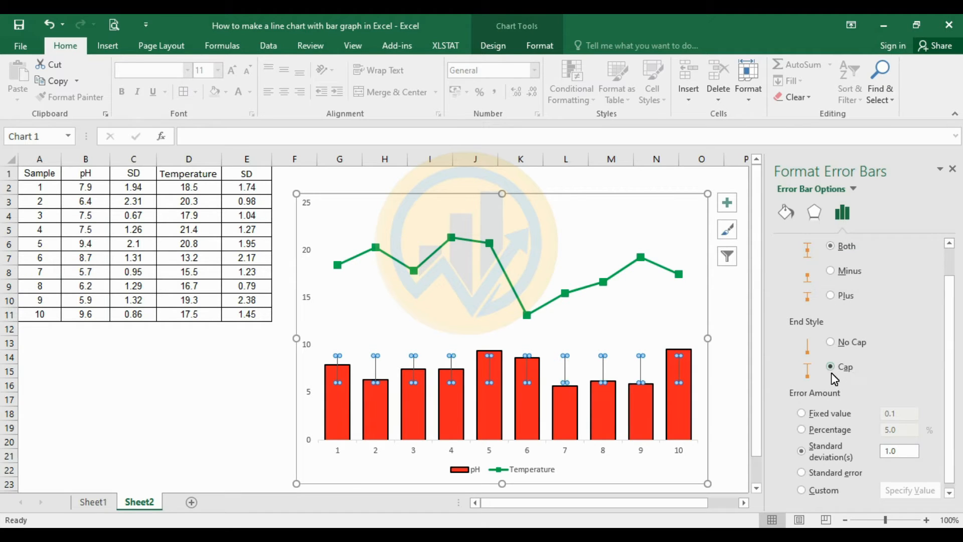
{"action": "scroll", "coordinate": [855, 396], "scroll_direction": "down", "scroll_amount": 1}
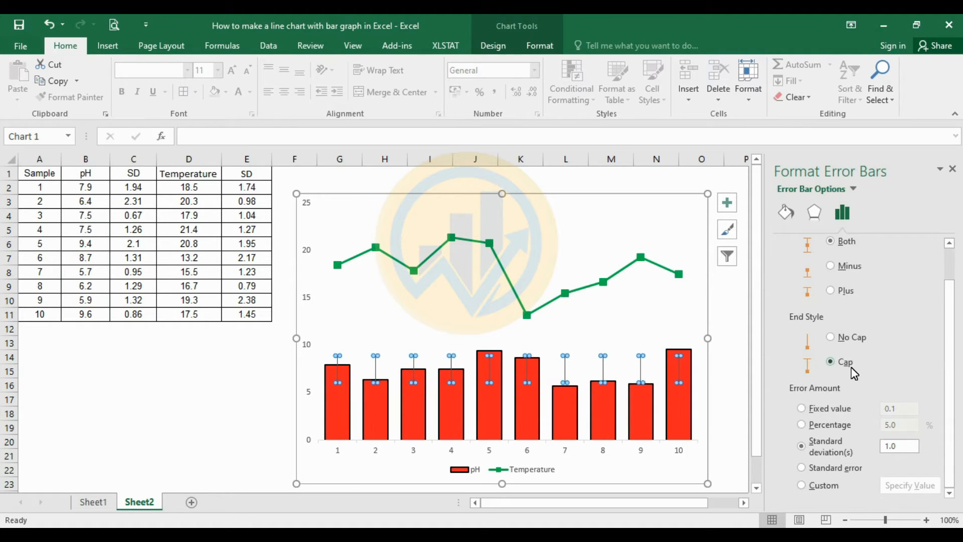
{"action": "mouse_move", "coordinate": [936, 387]}
{"action": "left_mouse_down"}
{"action": "mouse_move", "coordinate": [918, 239]}
{"action": "mouse_move", "coordinate": [918, 102]}
{"action": "left_mouse_up"}
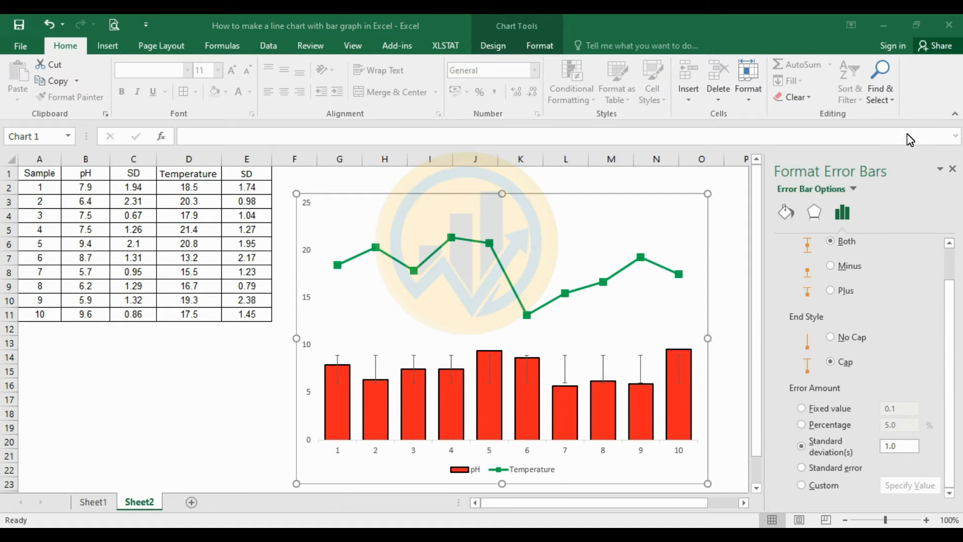
{"action": "left_click", "coordinate": [803, 485]}
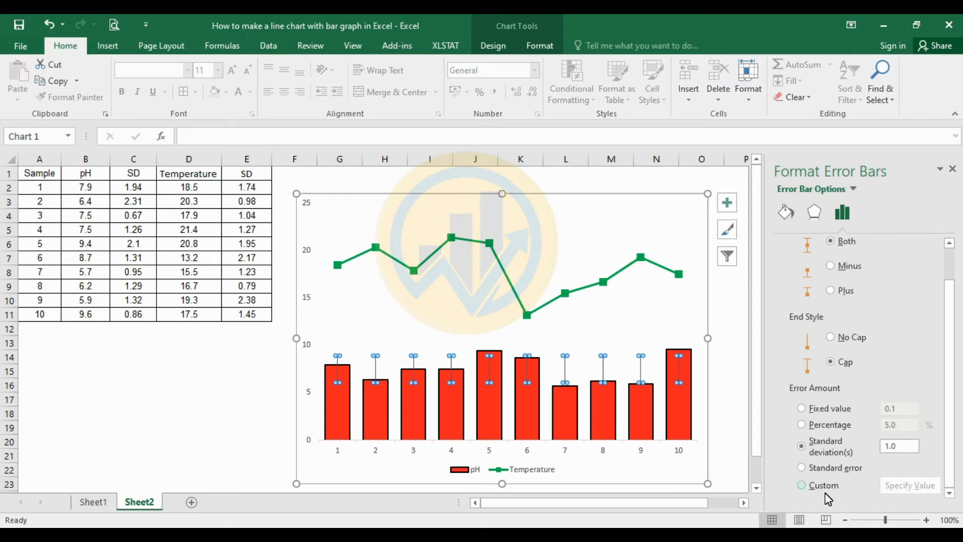
{"action": "left_click", "coordinate": [821, 487]}
{"action": "left_click", "coordinate": [905, 490]}
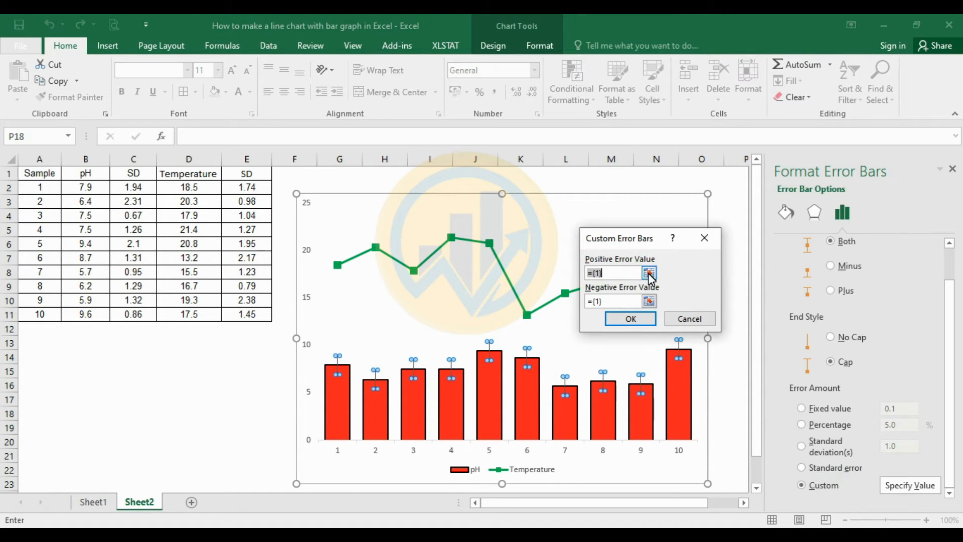
{"action": "left_click", "coordinate": [649, 274]}
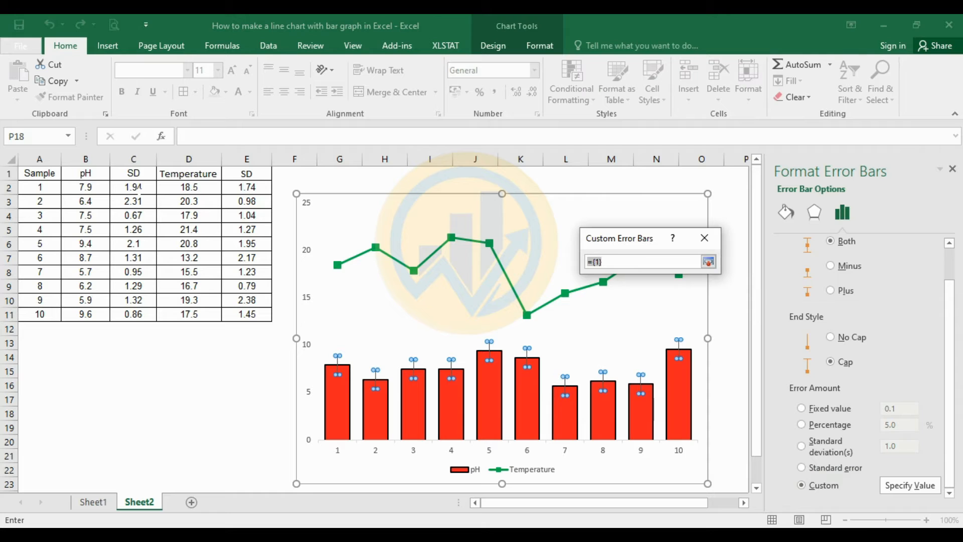
{"action": "left_click_drag", "start_coordinate": [133, 188], "coordinate": [133, 315]}
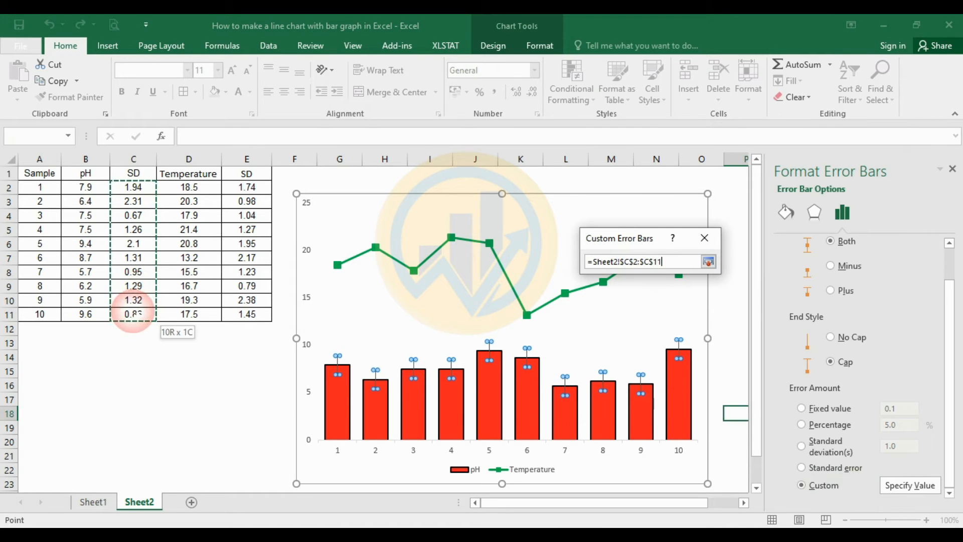
{"action": "left_click", "coordinate": [708, 261]}
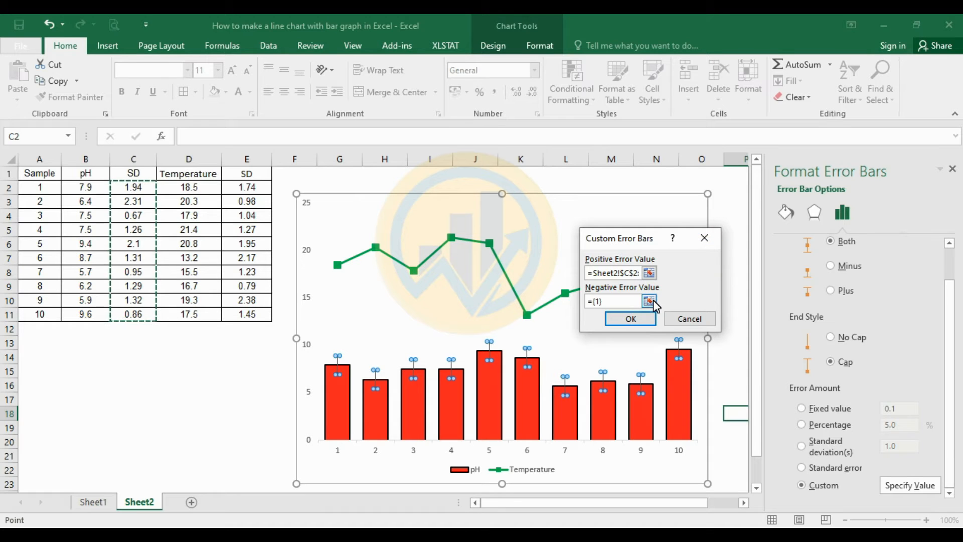
Step: Set the negative error values of the pH error bars to the SD cells C2:C11 and confirm
{"action": "left_click", "coordinate": [650, 300]}
{"action": "left_click_drag", "start_coordinate": [134, 187], "coordinate": [133, 314]}
{"action": "left_click", "coordinate": [708, 262]}
{"action": "left_click", "coordinate": [631, 318]}
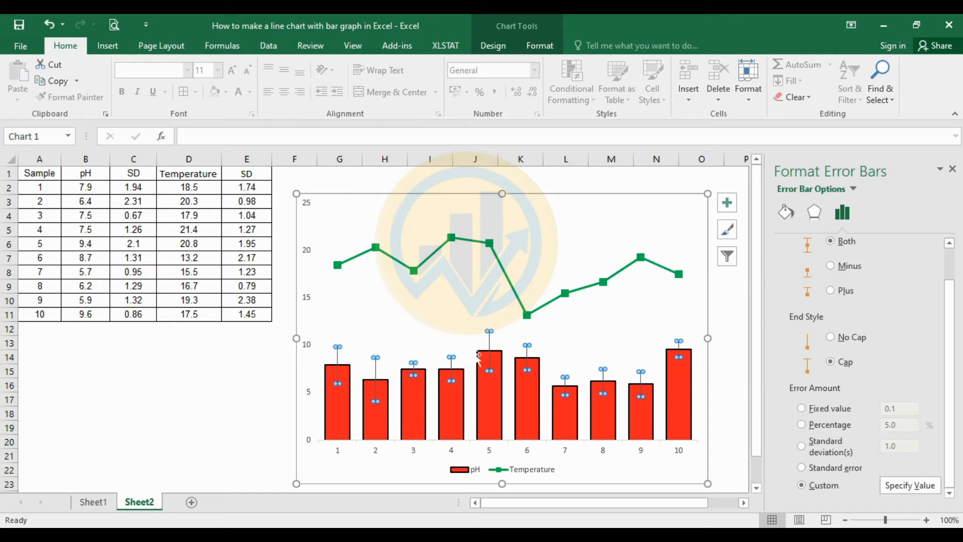
Step: Format the pH error bars as solid black lines 1.25 pt wide
{"action": "left_click", "coordinate": [787, 213]}
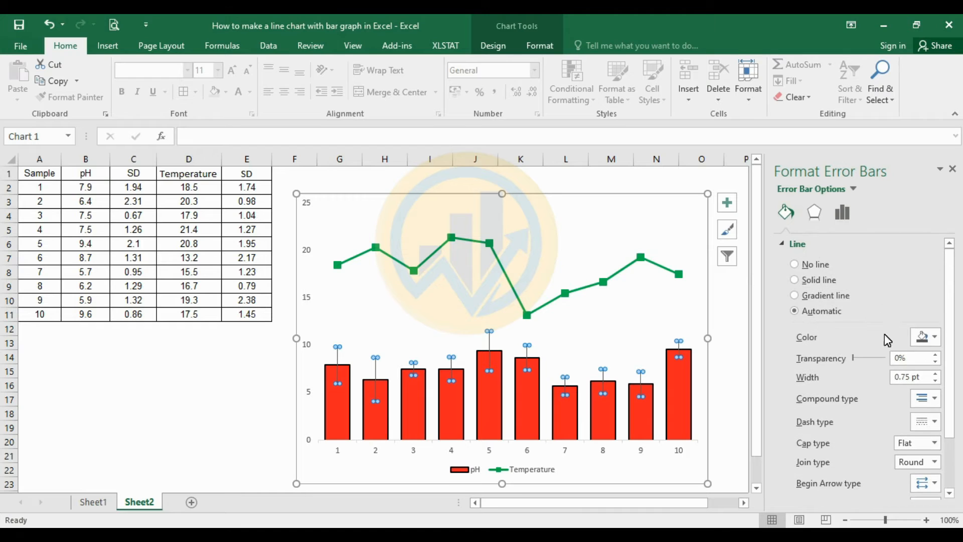
{"action": "left_click", "coordinate": [935, 336]}
{"action": "left_click", "coordinate": [860, 366]}
{"action": "left_click", "coordinate": [936, 375]}
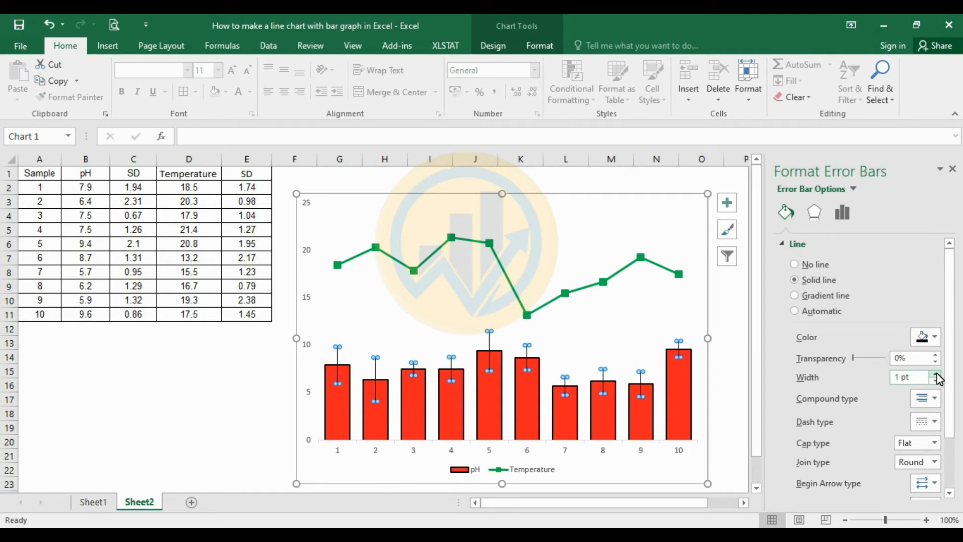
{"action": "left_click", "coordinate": [936, 374]}
{"action": "scroll", "coordinate": [862, 352], "scroll_direction": "down", "scroll_amount": 3}
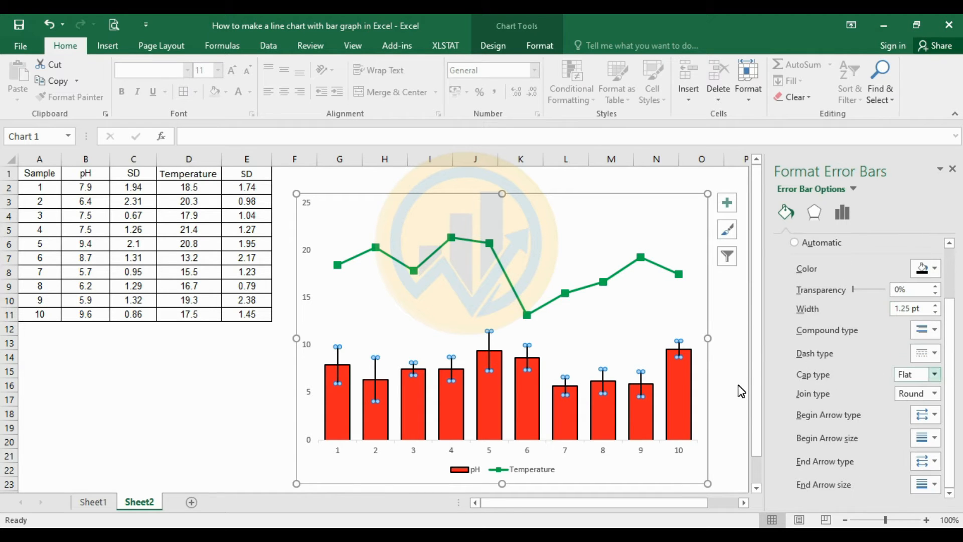
{"action": "left_click", "coordinate": [731, 357]}
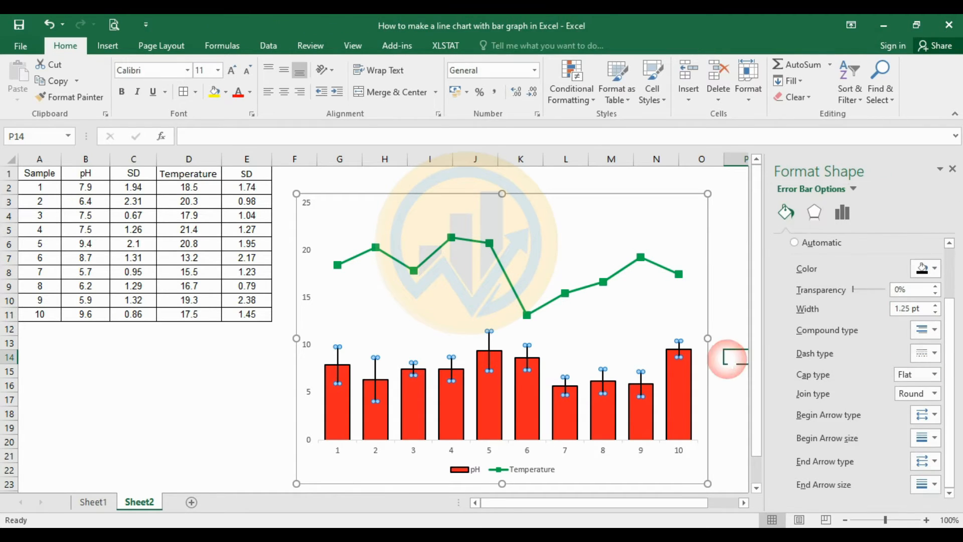
Step: Add data labels to the pH columns
{"action": "left_click", "coordinate": [682, 391]}
{"action": "right_click", "coordinate": [682, 392]}
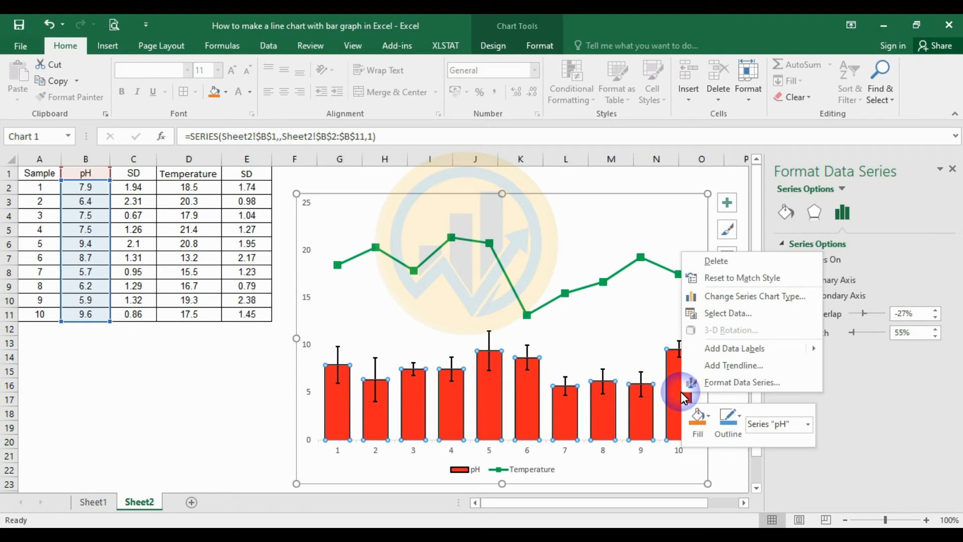
{"action": "mouse_move", "coordinate": [768, 351]}
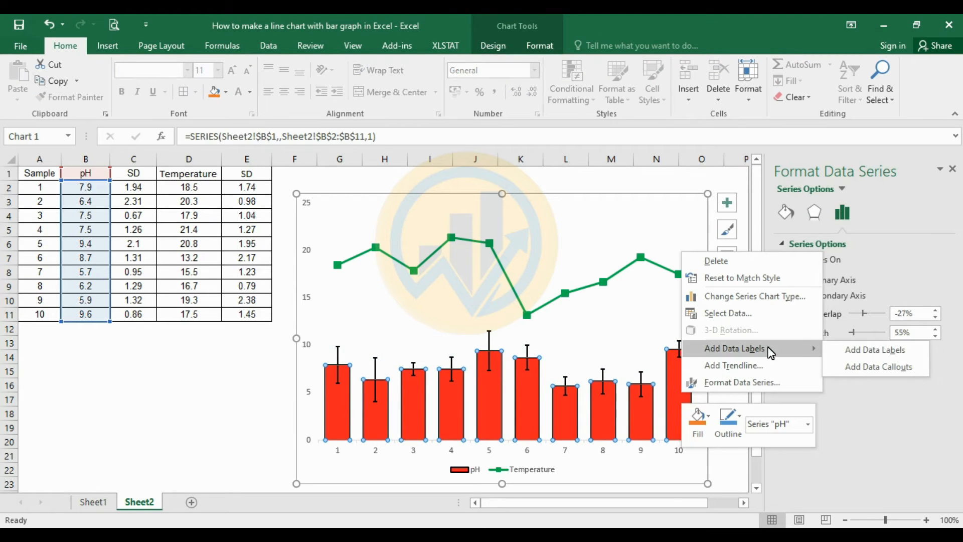
{"action": "left_click", "coordinate": [858, 348]}
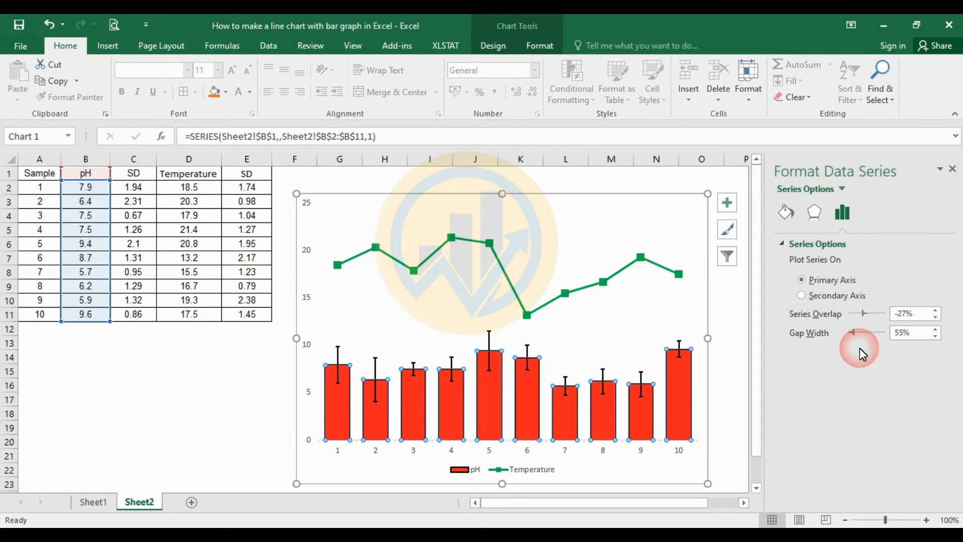
Step: Position the pH data labels at the inside base of the columns
{"action": "left_click", "coordinate": [642, 380]}
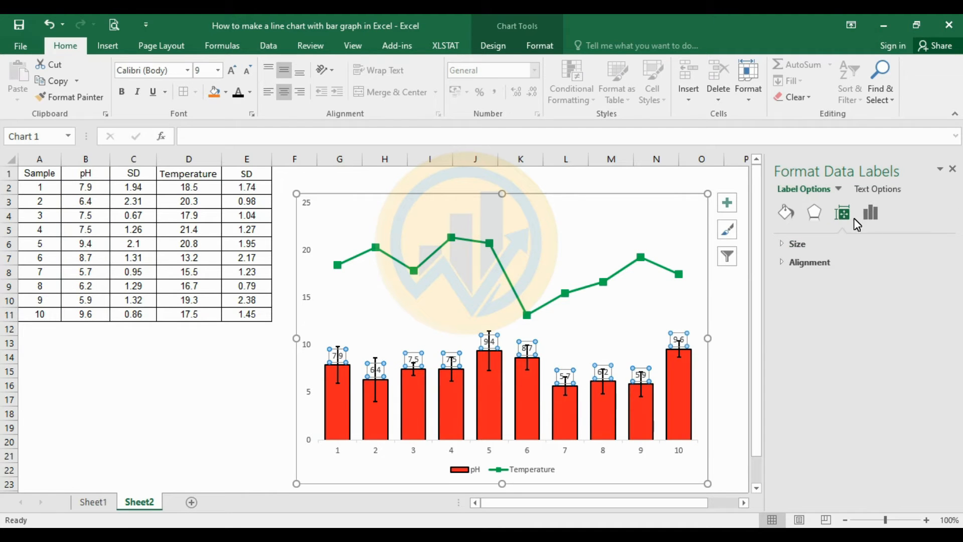
{"action": "left_click", "coordinate": [875, 214]}
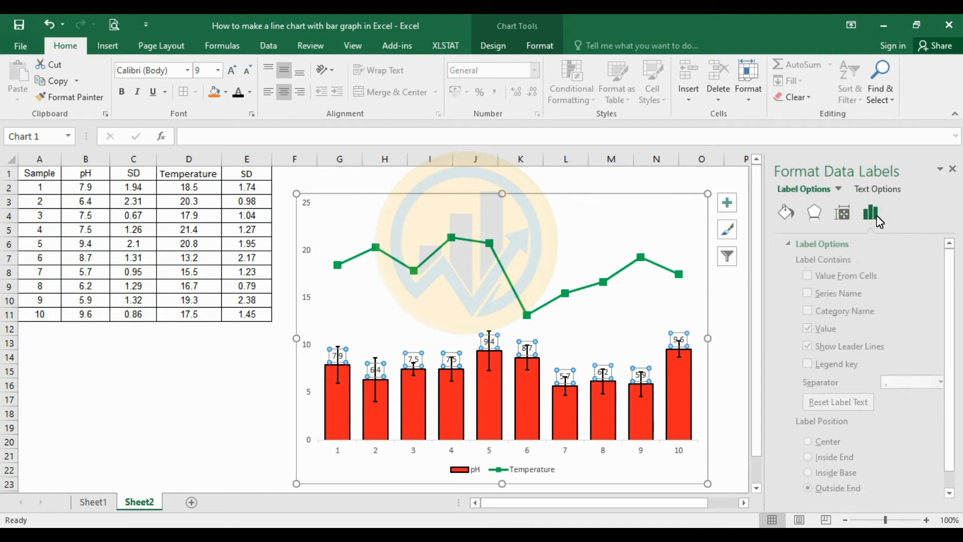
{"action": "left_click", "coordinate": [792, 214]}
{"action": "left_click", "coordinate": [814, 212]}
{"action": "left_click", "coordinate": [844, 216]}
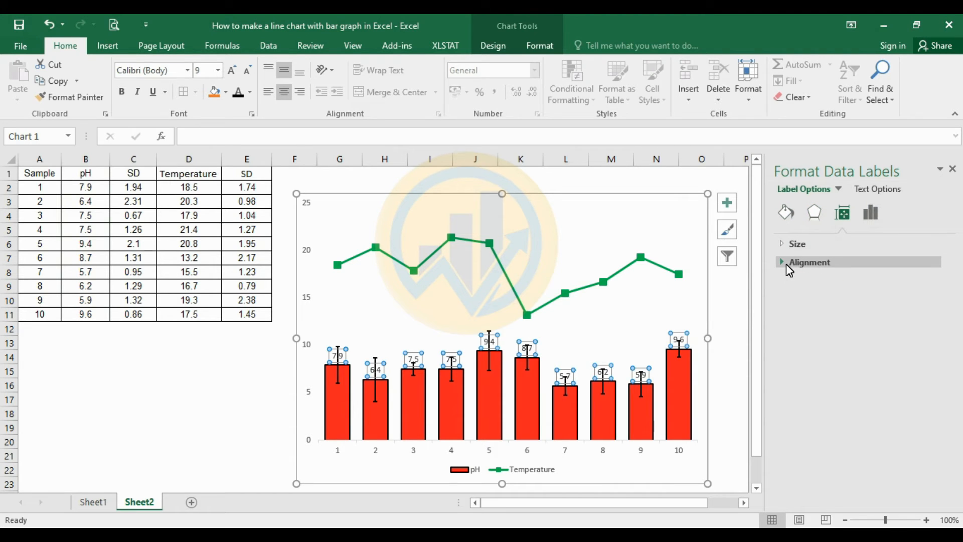
{"action": "left_click", "coordinate": [786, 263]}
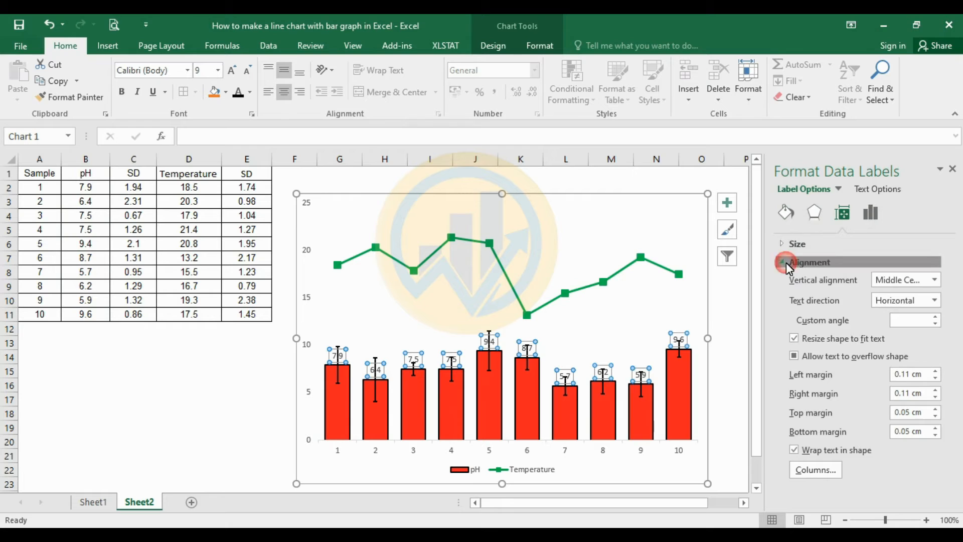
{"action": "left_click", "coordinate": [787, 263]}
{"action": "left_click", "coordinate": [783, 244]}
{"action": "left_click", "coordinate": [784, 244]}
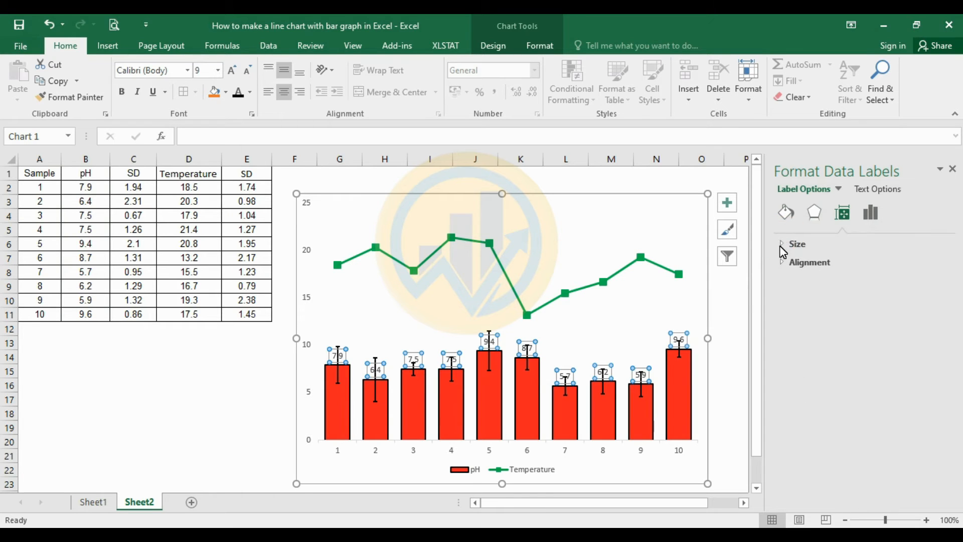
{"action": "left_click", "coordinate": [786, 218]}
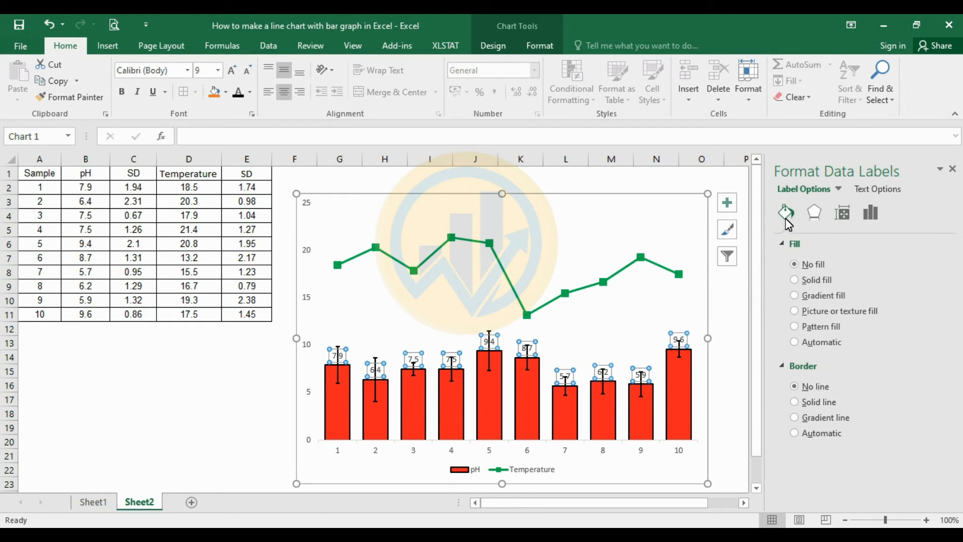
{"action": "left_click", "coordinate": [842, 213]}
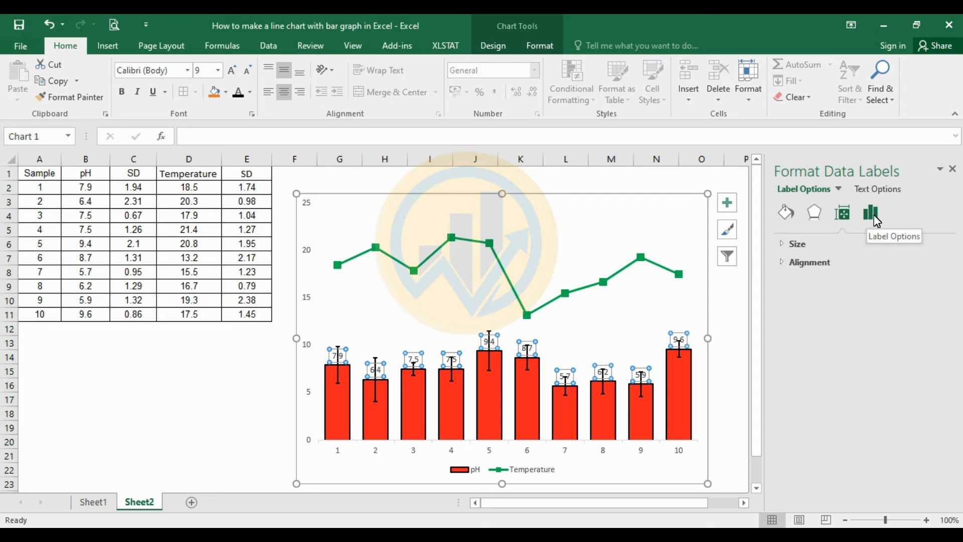
{"action": "left_click", "coordinate": [874, 216]}
{"action": "scroll", "coordinate": [871, 344], "scroll_direction": "down", "scroll_amount": 1}
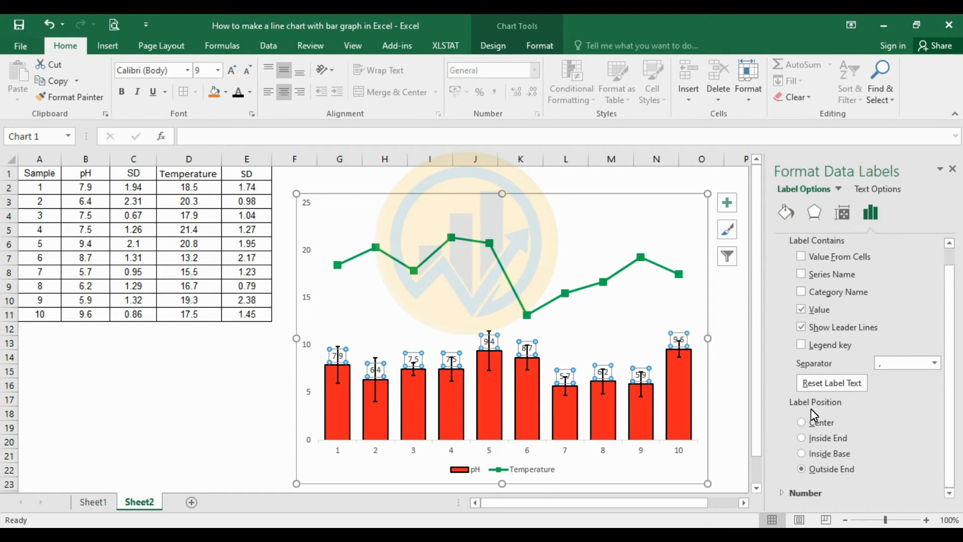
{"action": "left_click", "coordinate": [801, 454]}
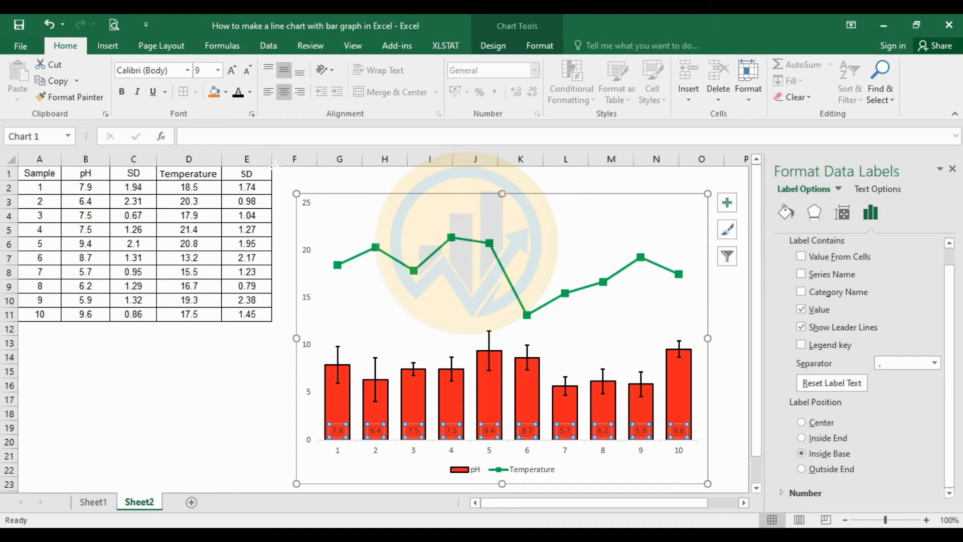
Step: Apply the font colour and bold formatting to the pH data labels
{"action": "left_click", "coordinate": [239, 90]}
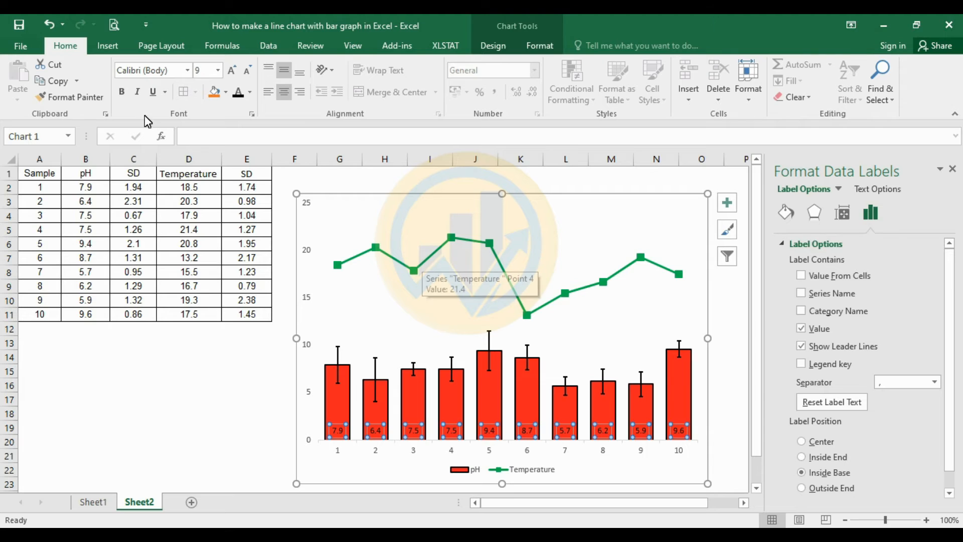
{"action": "left_click", "coordinate": [121, 91]}
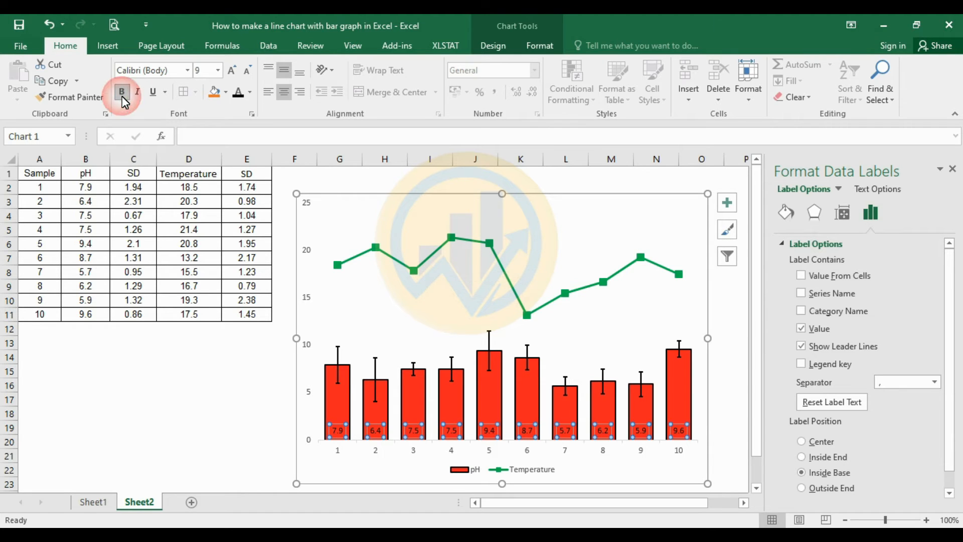
Step: Add standard deviation error bars to the Temperature line
{"action": "left_click", "coordinate": [427, 261]}
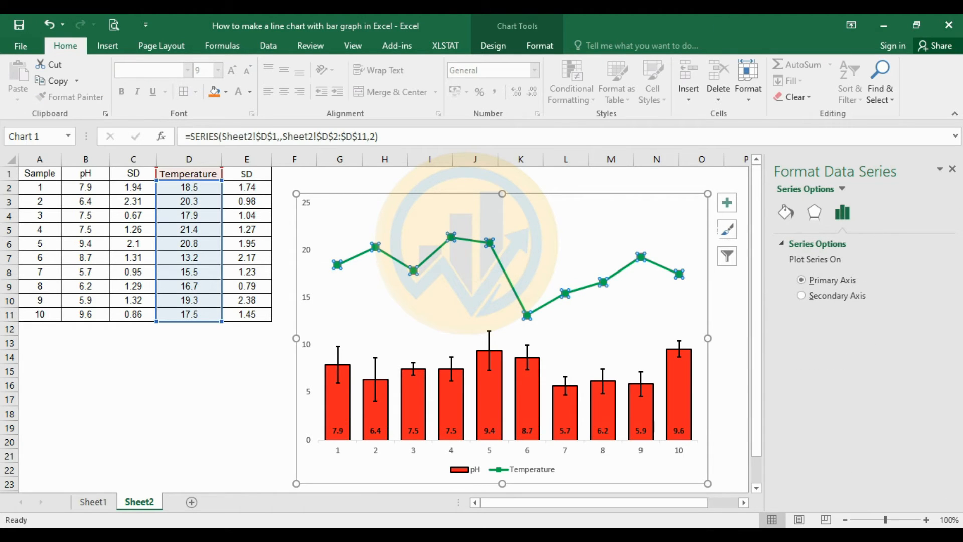
{"action": "left_click", "coordinate": [726, 203]}
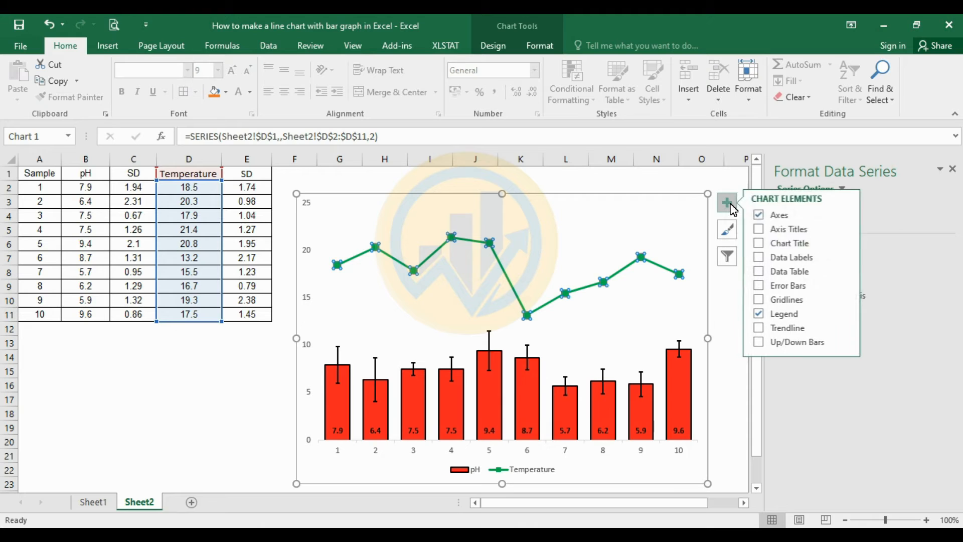
{"action": "left_click", "coordinate": [847, 286]}
{"action": "left_click", "coordinate": [892, 319]}
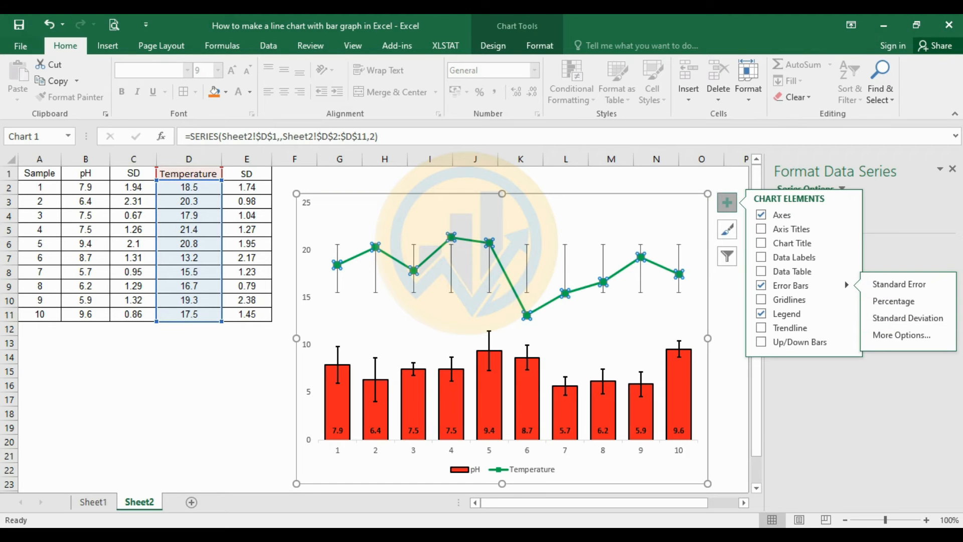
Step: Set the Temperature error bars to custom positive and negative values taken from the SD range E2:E11
{"action": "left_click", "coordinate": [702, 174]}
{"action": "left_click", "coordinate": [679, 256]}
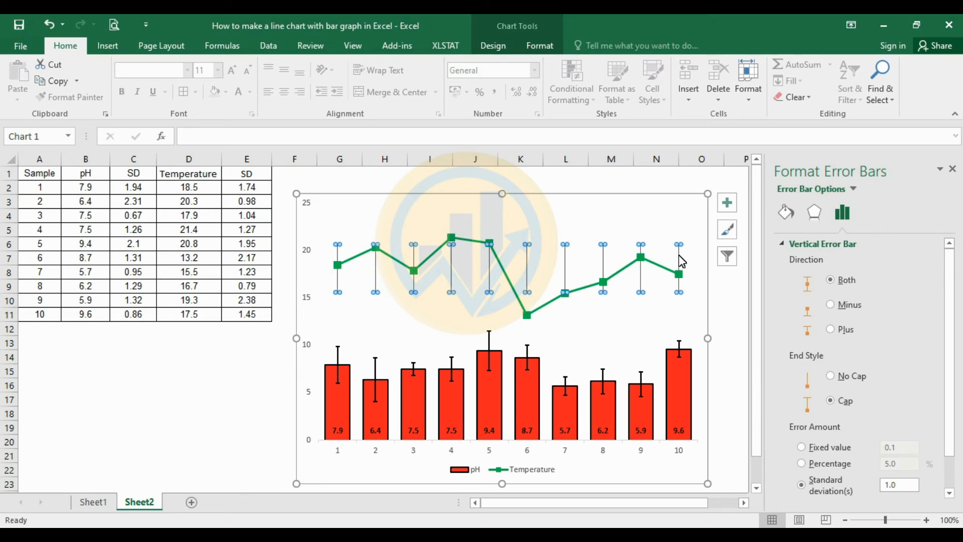
{"action": "scroll", "coordinate": [851, 354], "scroll_direction": "down", "scroll_amount": 2}
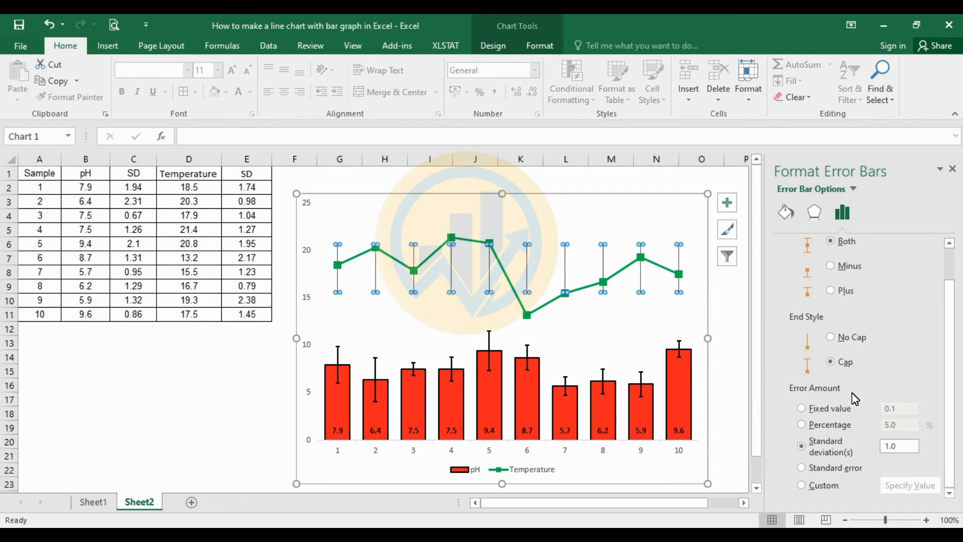
{"action": "left_click", "coordinate": [805, 486]}
{"action": "left_click", "coordinate": [910, 485]}
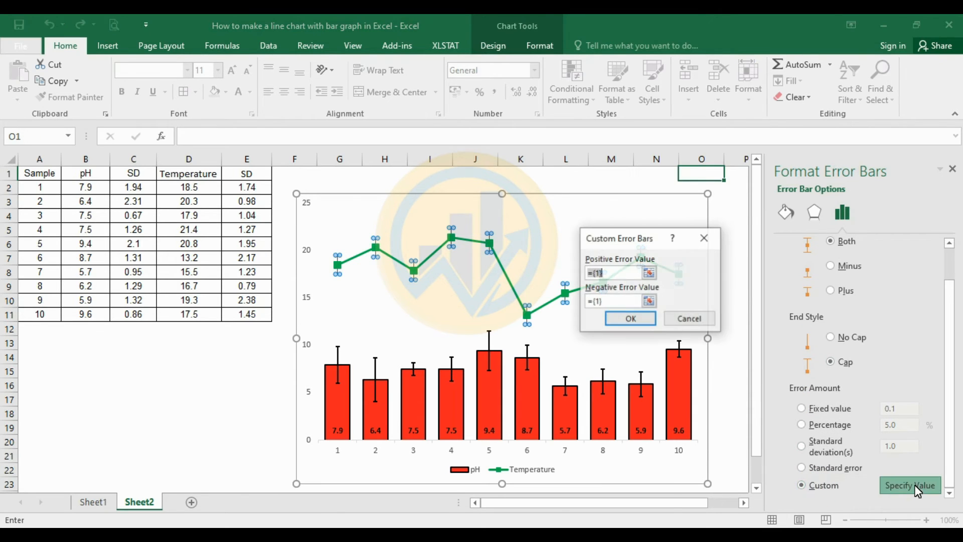
{"action": "left_click", "coordinate": [649, 273]}
{"action": "left_click_drag", "start_coordinate": [247, 188], "coordinate": [247, 314]}
{"action": "left_click", "coordinate": [709, 261]}
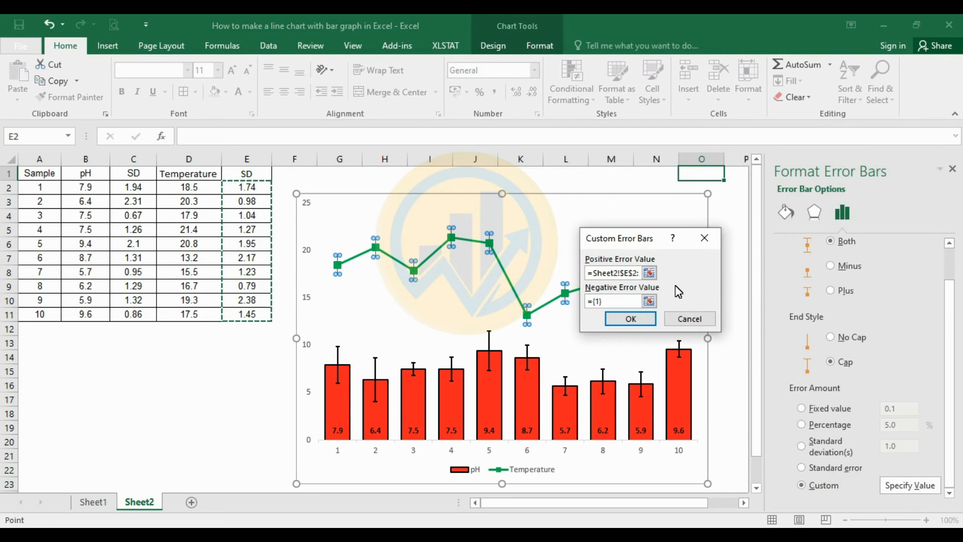
{"action": "left_click", "coordinate": [649, 301]}
{"action": "left_click_drag", "start_coordinate": [246, 188], "coordinate": [247, 314]}
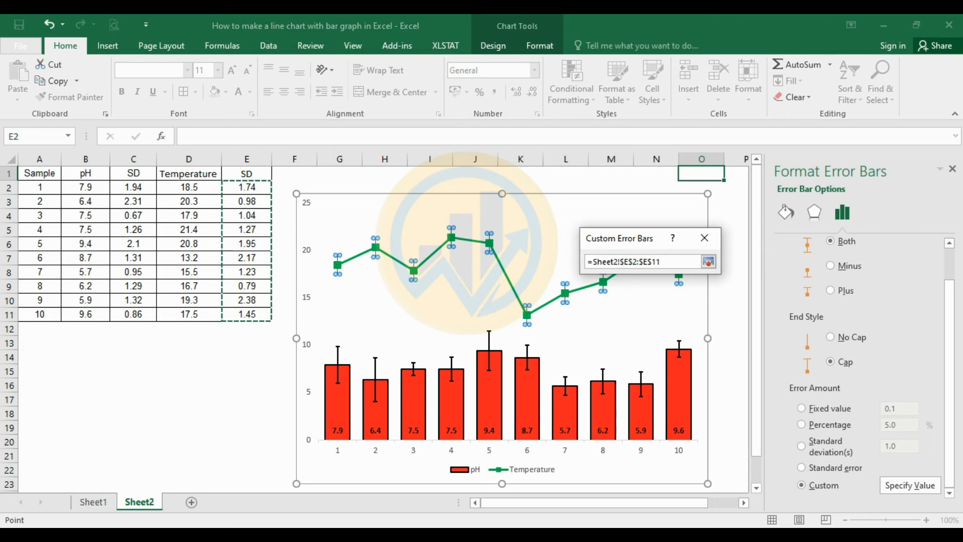
{"action": "left_click", "coordinate": [708, 262]}
{"action": "left_click", "coordinate": [631, 319]}
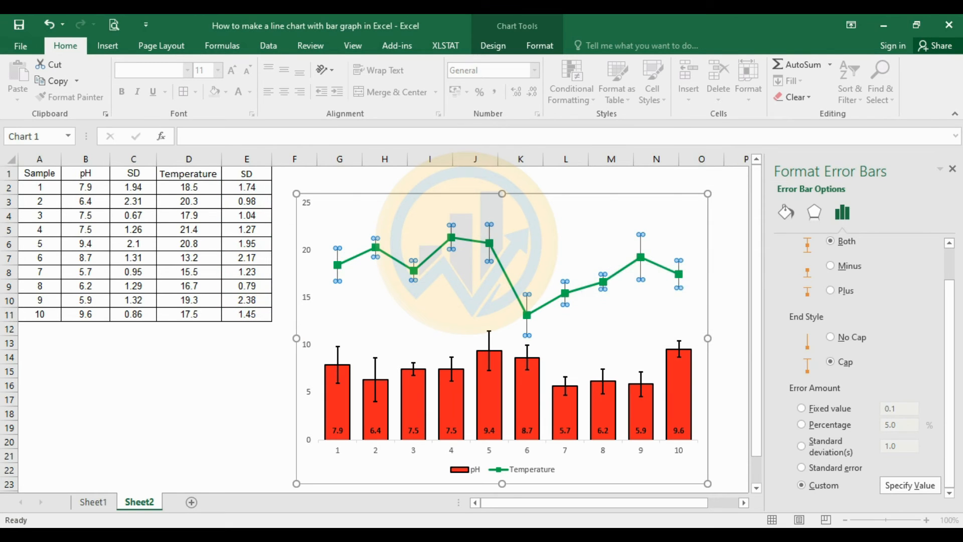
Step: Format the Temperature error bars as solid green lines 1.25 pt wide
{"action": "left_click", "coordinate": [786, 211]}
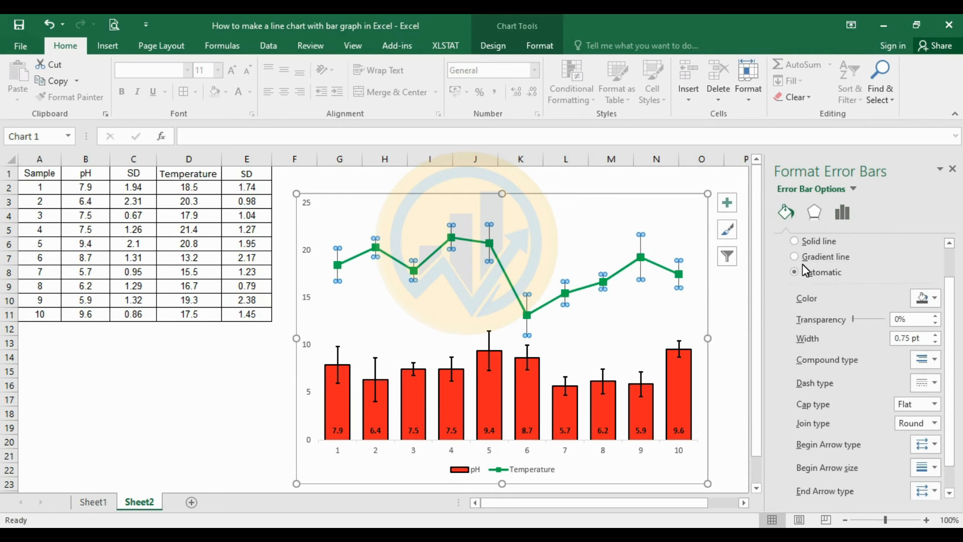
{"action": "left_click", "coordinate": [926, 299]}
{"action": "left_click", "coordinate": [862, 327]}
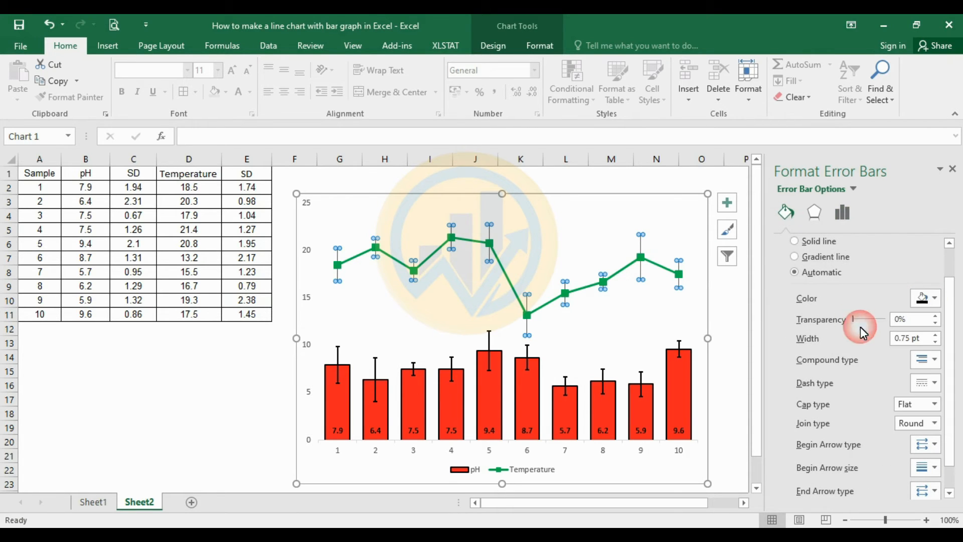
{"action": "left_click", "coordinate": [934, 335]}
{"action": "left_click", "coordinate": [934, 334]}
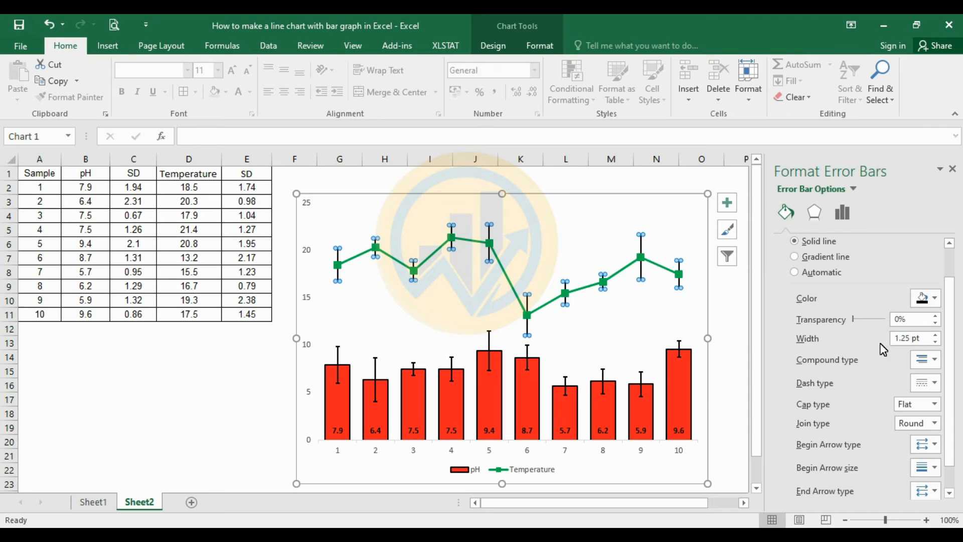
{"action": "left_click", "coordinate": [930, 299]}
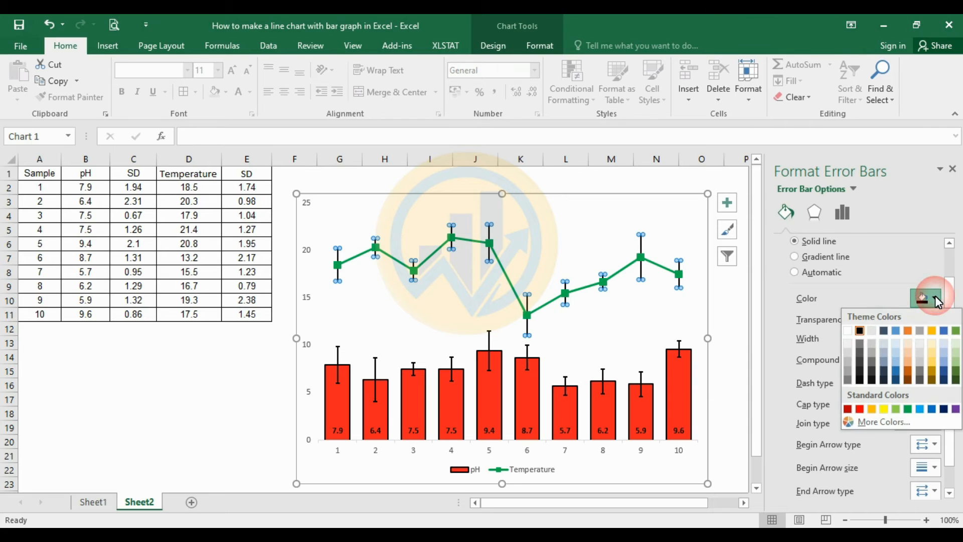
{"action": "left_click", "coordinate": [909, 409]}
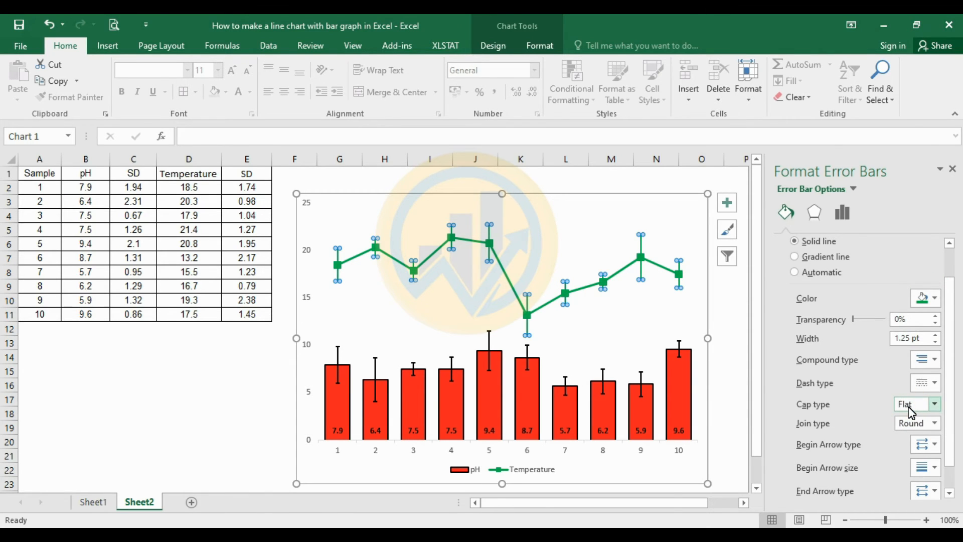
Step: Give the horizontal axis a solid black line 1.5 pt wide
{"action": "scroll", "coordinate": [883, 391], "scroll_direction": "down", "scroll_amount": 2}
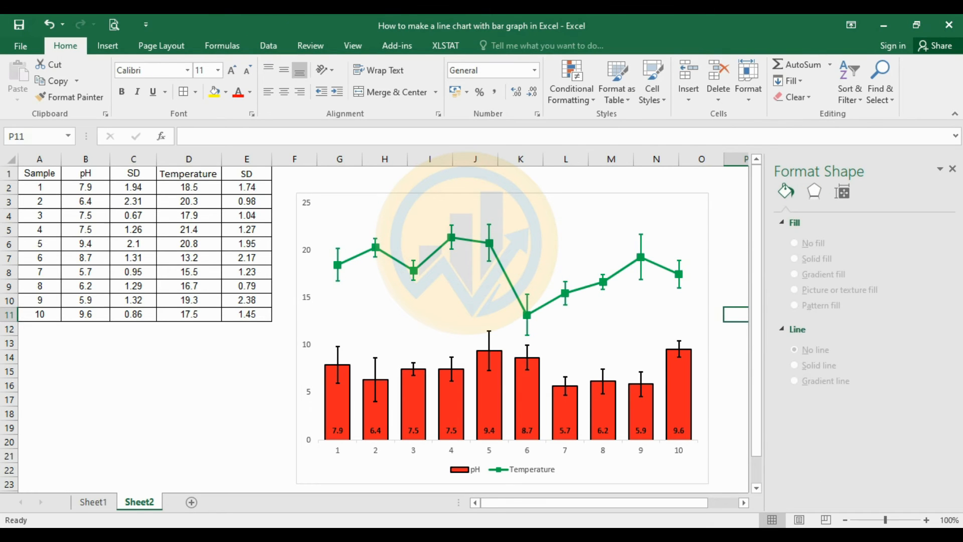
{"action": "left_click", "coordinate": [416, 454]}
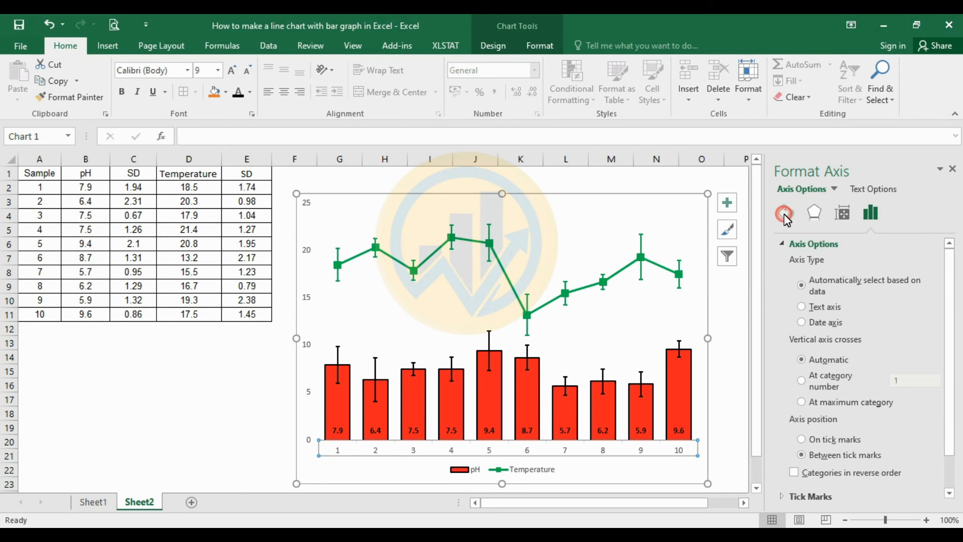
{"action": "left_click", "coordinate": [786, 212]}
{"action": "scroll", "coordinate": [857, 386], "scroll_direction": "down", "scroll_amount": 3}
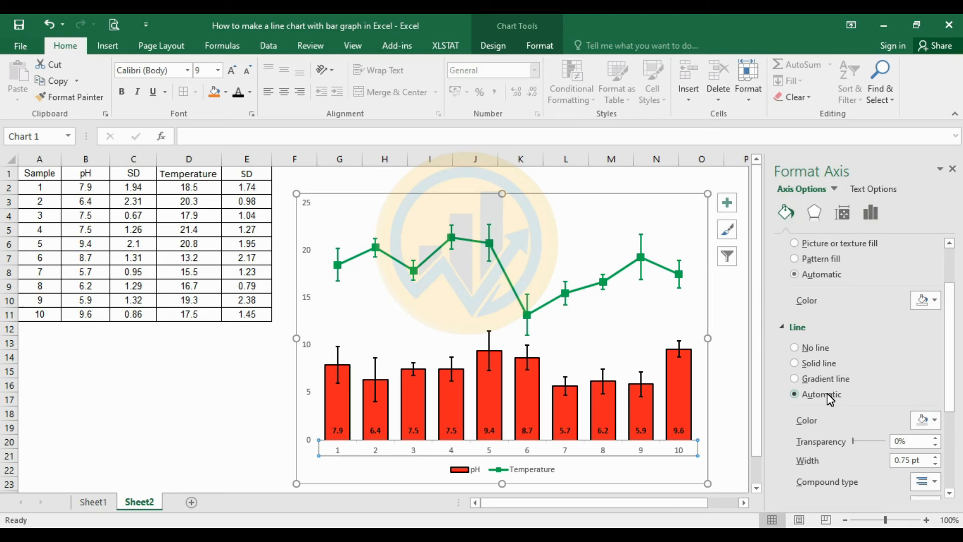
{"action": "scroll", "coordinate": [830, 399], "scroll_direction": "up", "scroll_amount": 3}
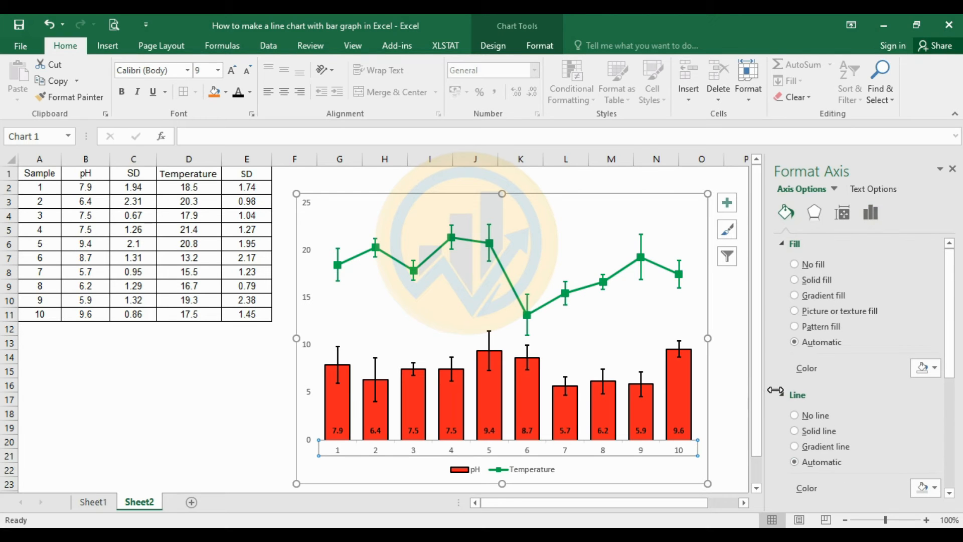
{"action": "scroll", "coordinate": [828, 390], "scroll_direction": "down", "scroll_amount": 4}
{"action": "left_click", "coordinate": [928, 387]}
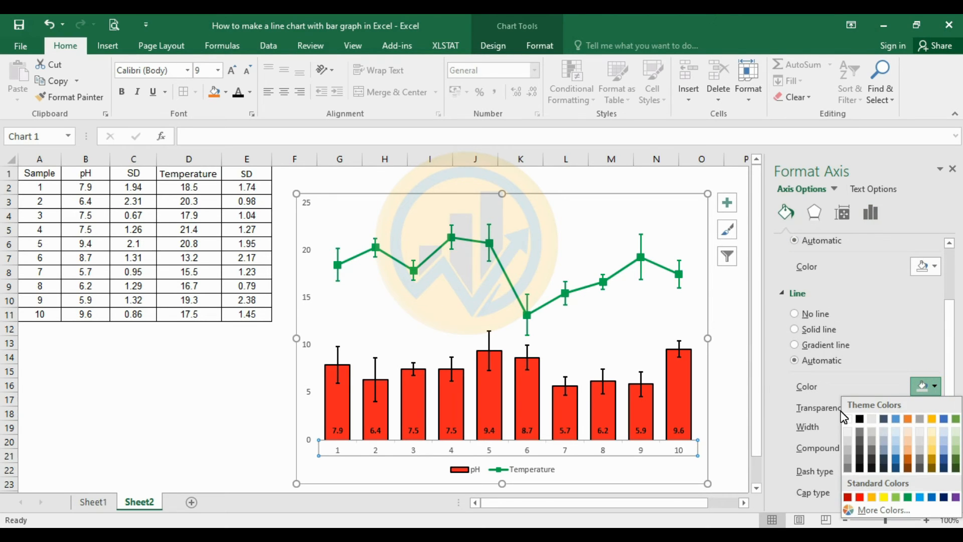
{"action": "left_click", "coordinate": [859, 418]}
{"action": "left_click", "coordinate": [936, 423]}
{"action": "left_click", "coordinate": [935, 423]}
{"action": "left_click", "coordinate": [935, 423]}
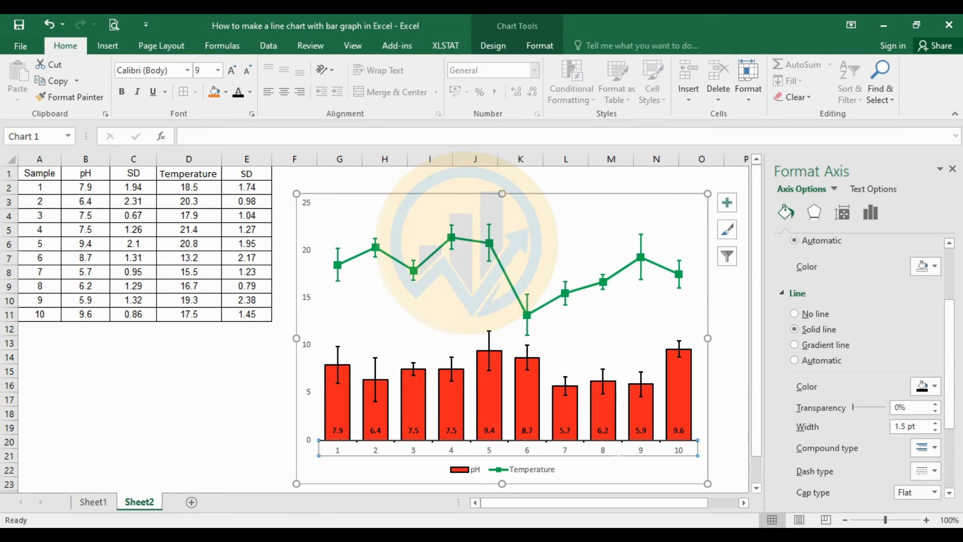
Step: Give the vertical axis a solid black line 1.5 pt wide
{"action": "left_click", "coordinate": [306, 304]}
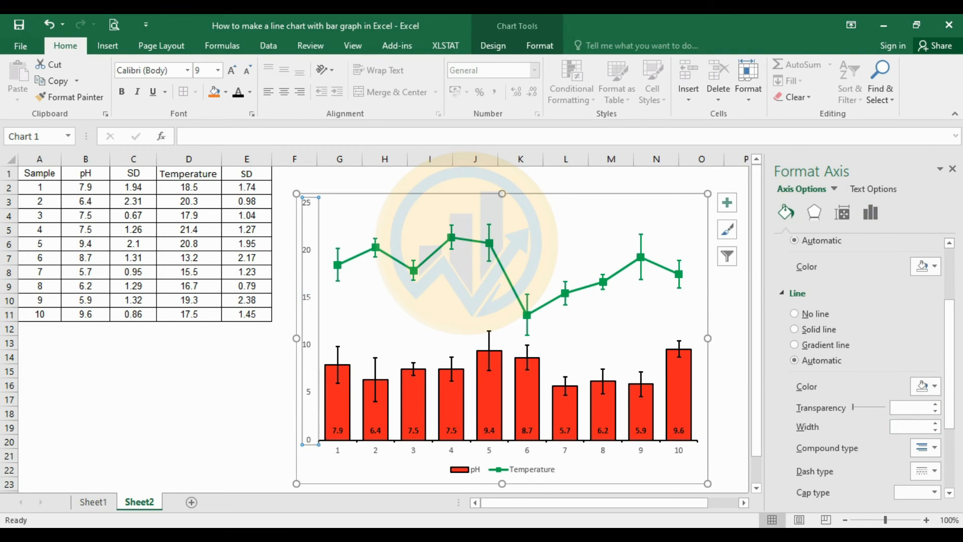
{"action": "scroll", "coordinate": [911, 361], "scroll_direction": "down", "scroll_amount": 3}
{"action": "left_click", "coordinate": [936, 317]}
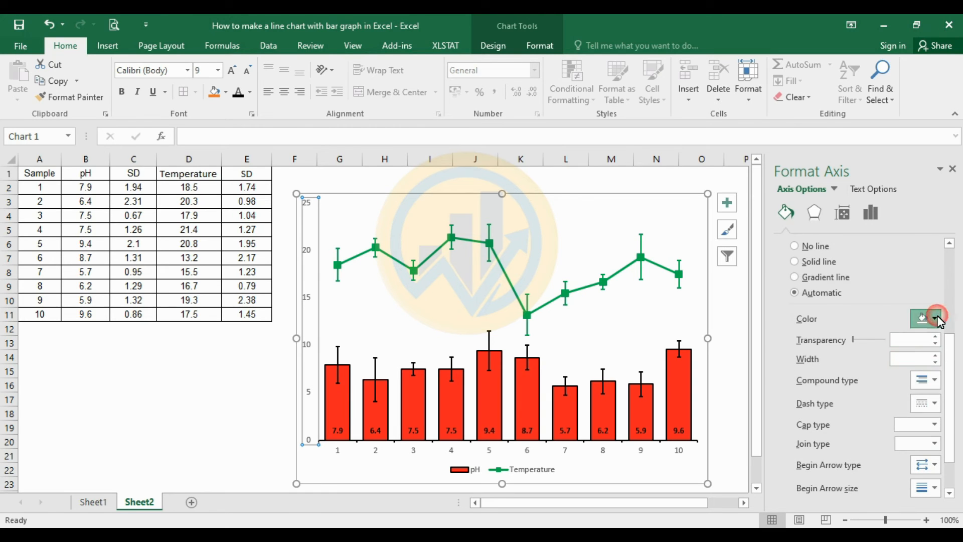
{"action": "left_click", "coordinate": [858, 355]}
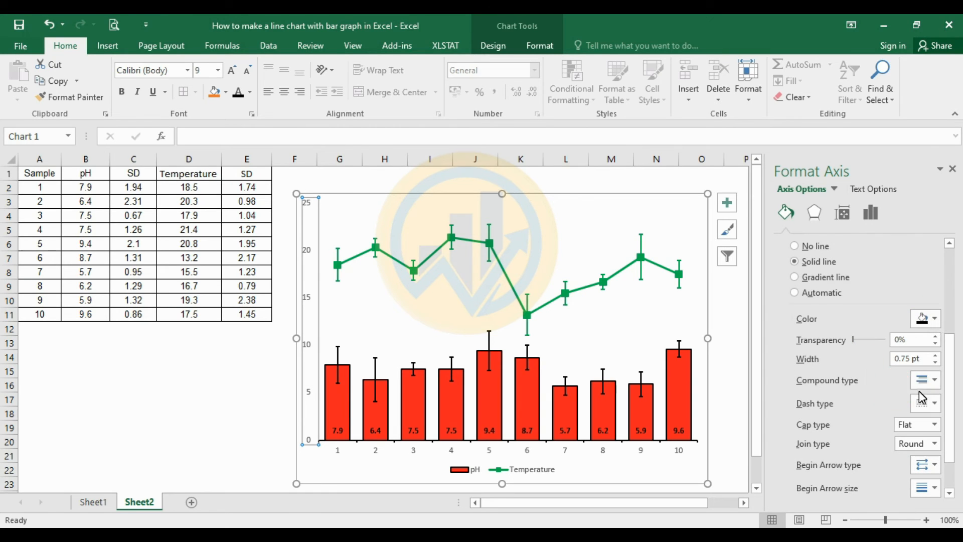
{"action": "left_click", "coordinate": [936, 362]}
{"action": "left_click", "coordinate": [936, 355]}
{"action": "left_click", "coordinate": [936, 355]}
{"action": "left_click", "coordinate": [936, 355]}
{"action": "left_click", "coordinate": [936, 355]}
Step: Add a solid black 1.5 pt border around the plot area and close the formatting pane
{"action": "left_click", "coordinate": [603, 238]}
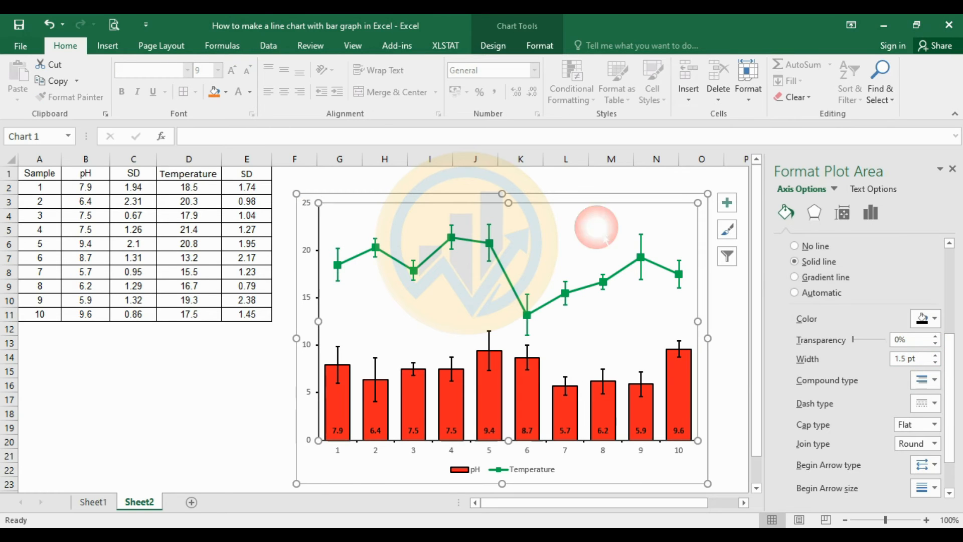
{"action": "left_click", "coordinate": [934, 318]}
{"action": "left_click", "coordinate": [859, 349]}
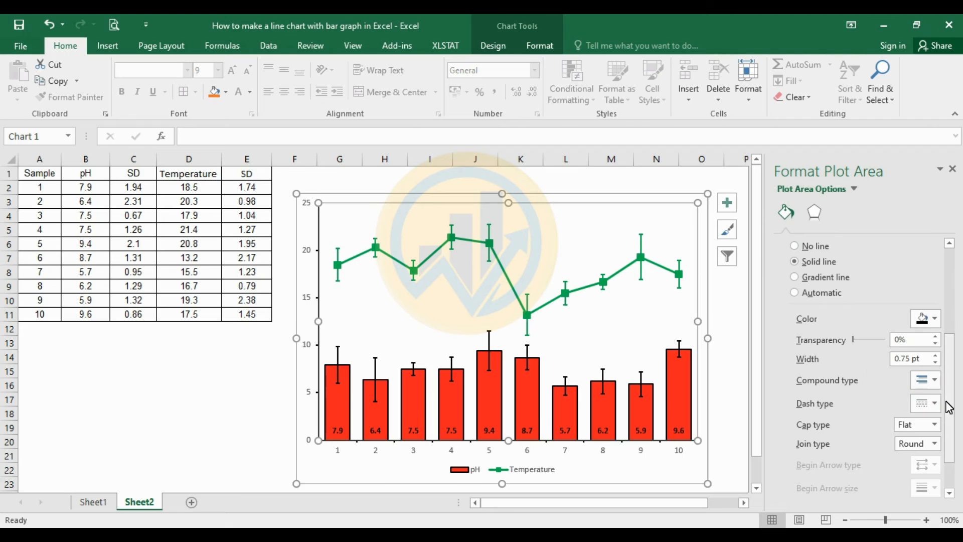
{"action": "left_click", "coordinate": [934, 355]}
{"action": "left_click", "coordinate": [934, 355]}
{"action": "left_click", "coordinate": [934, 355]}
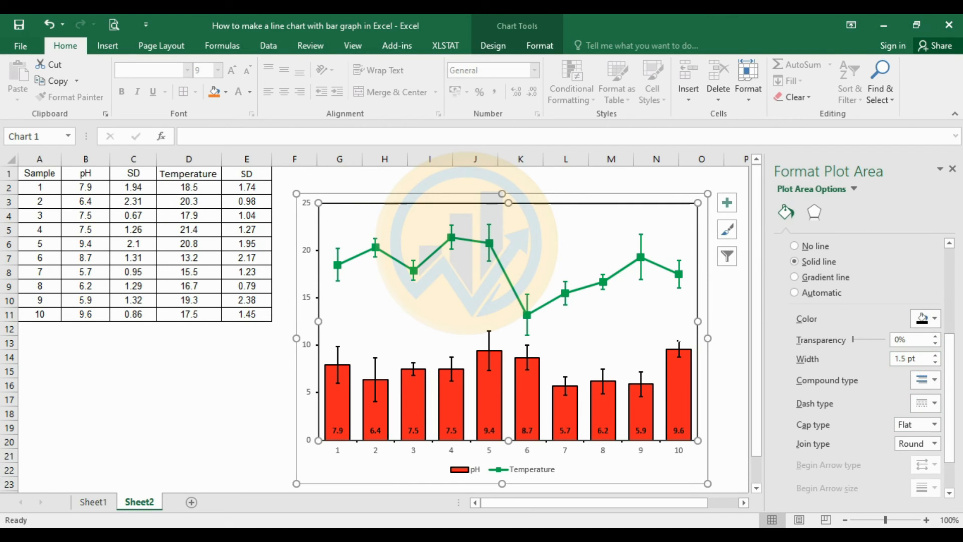
{"action": "left_click", "coordinate": [735, 300]}
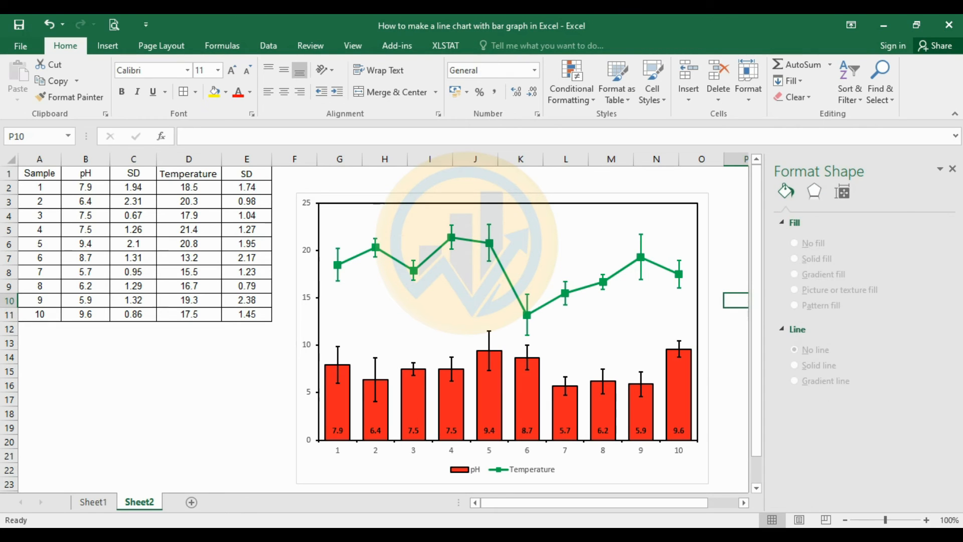
{"action": "left_click", "coordinate": [951, 169]}
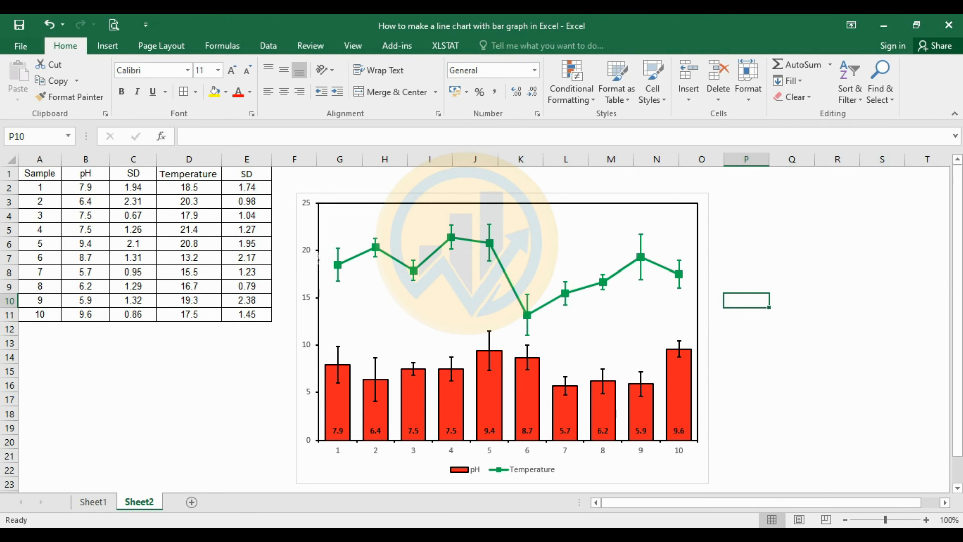
Step: Format all chart text as Times New Roman, 12 pt, bold, and apply the font colour
{"action": "left_click", "coordinate": [315, 205]}
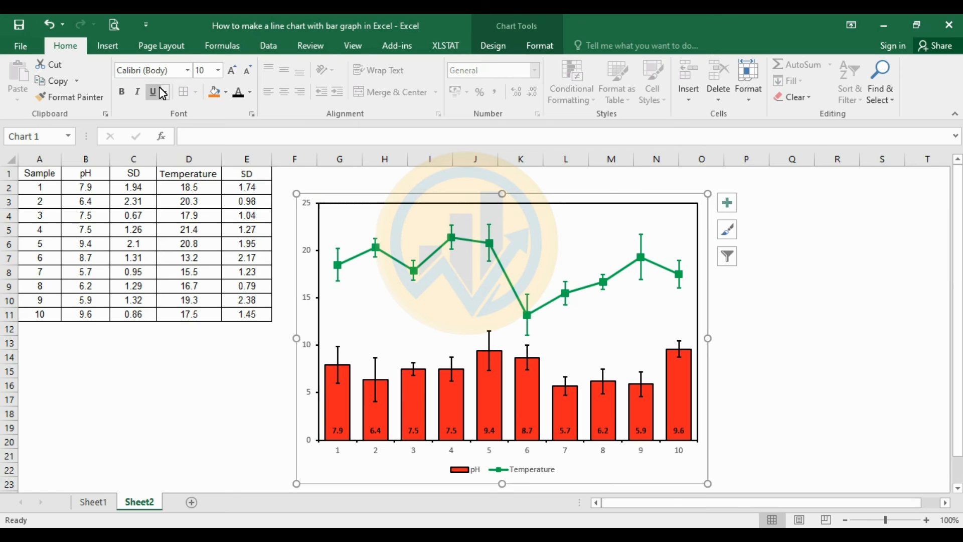
{"action": "left_click", "coordinate": [187, 70]}
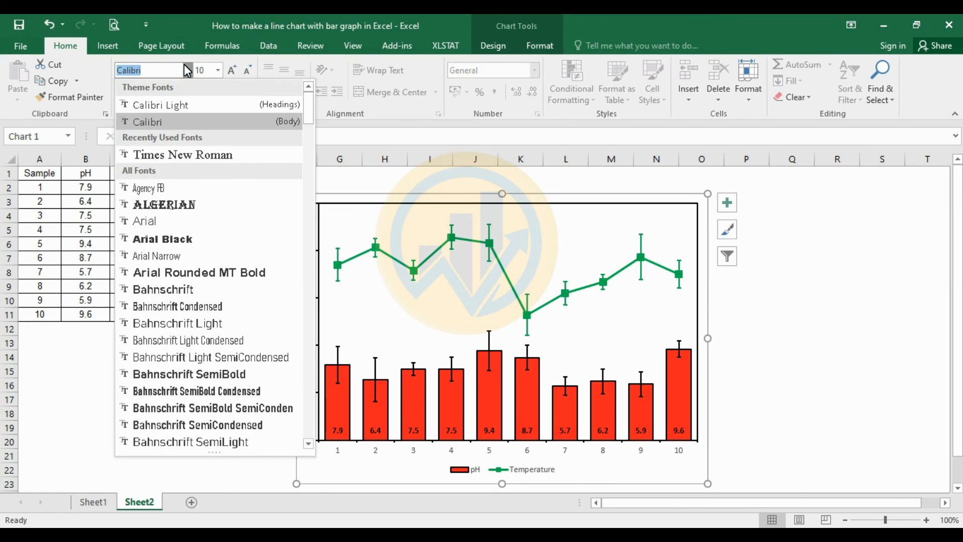
{"action": "left_click", "coordinate": [224, 153]}
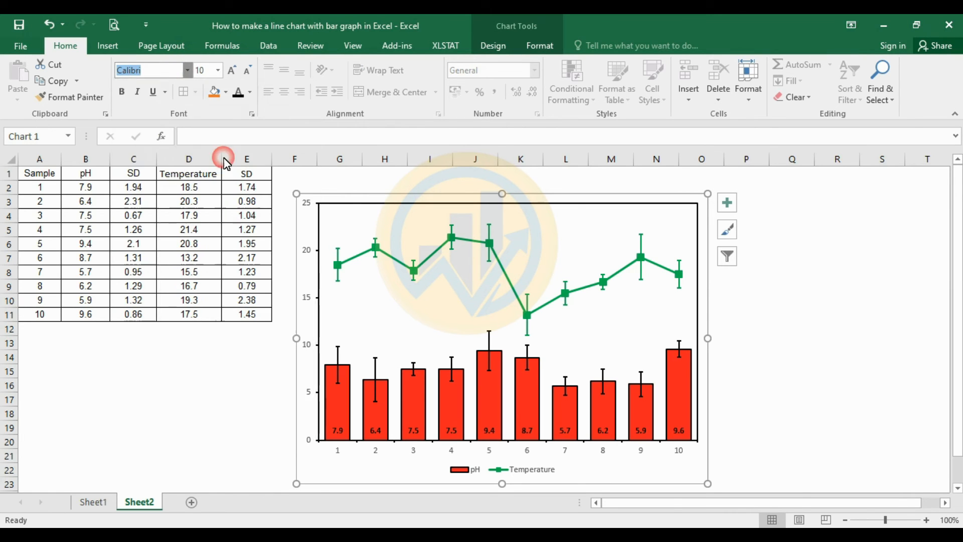
{"action": "left_click", "coordinate": [218, 71]}
{"action": "left_click", "coordinate": [210, 155]}
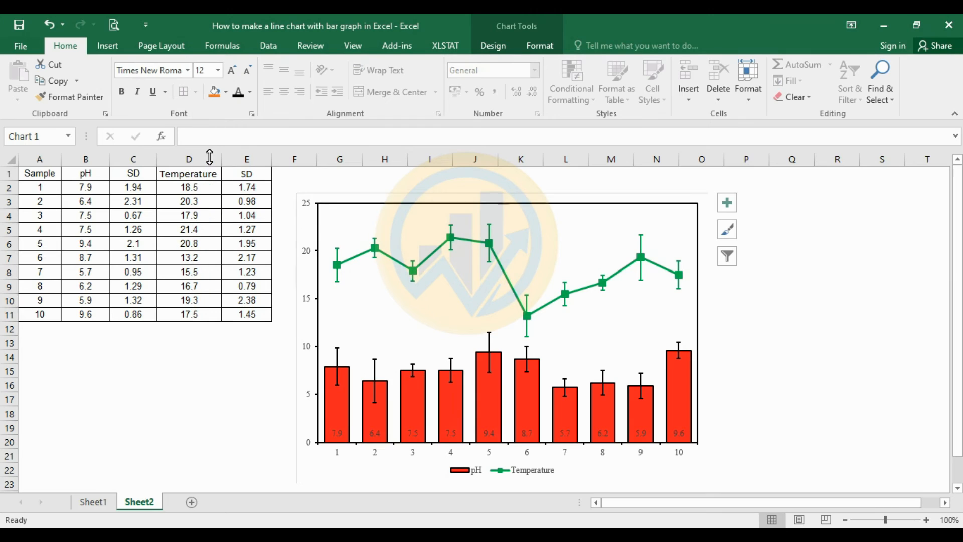
{"action": "left_click", "coordinate": [238, 97]}
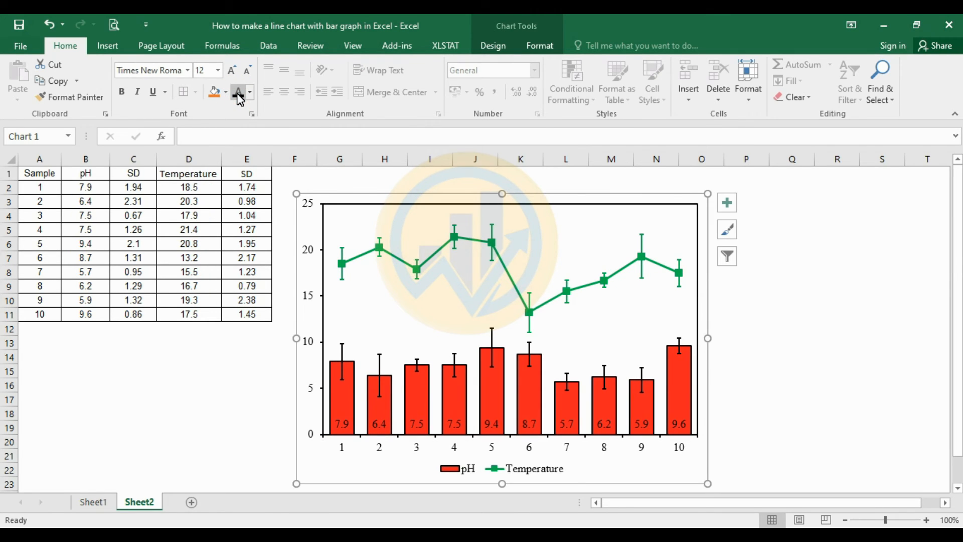
{"action": "left_click", "coordinate": [121, 93]}
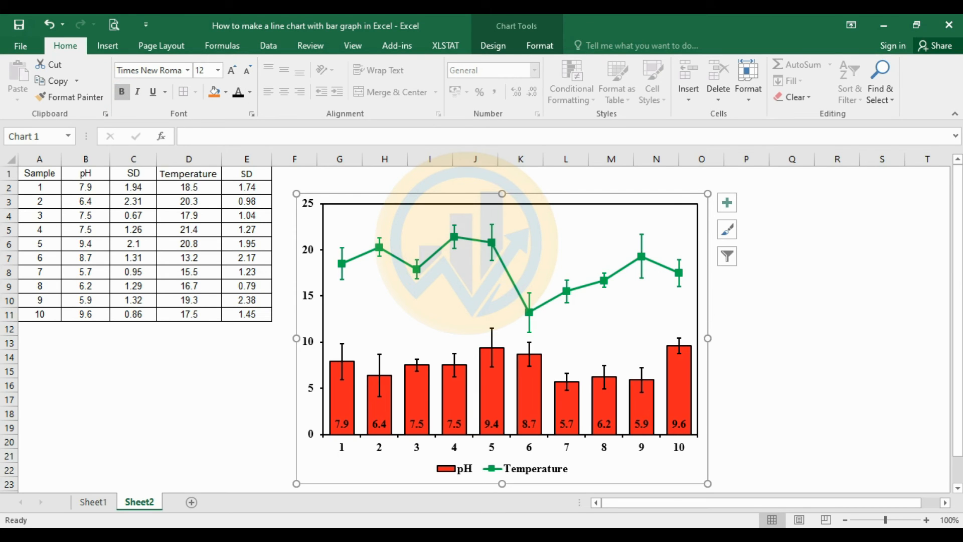
Step: Move the chart slightly upward on the sheet
{"action": "left_click_drag", "start_coordinate": [667, 203], "coordinate": [665, 184]}
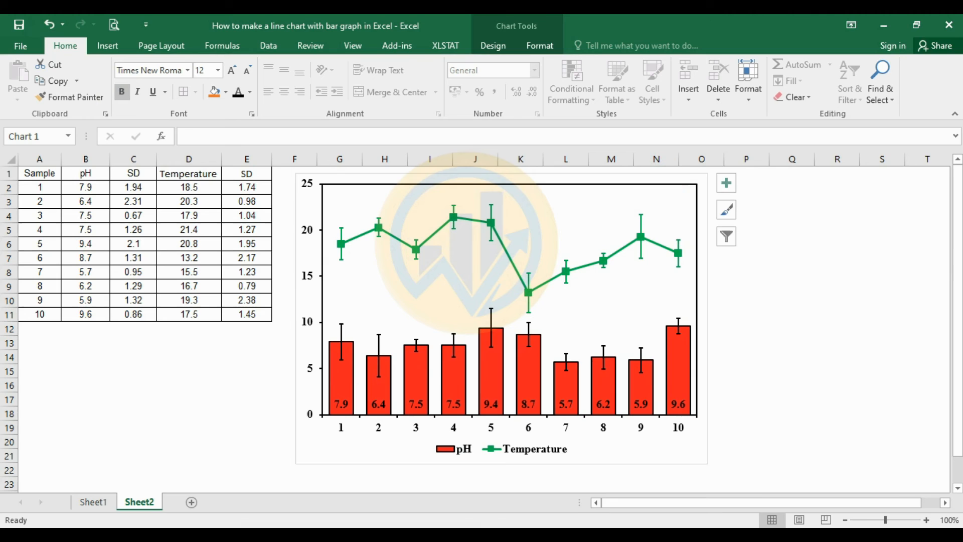
{"action": "left_click", "coordinate": [791, 385]}
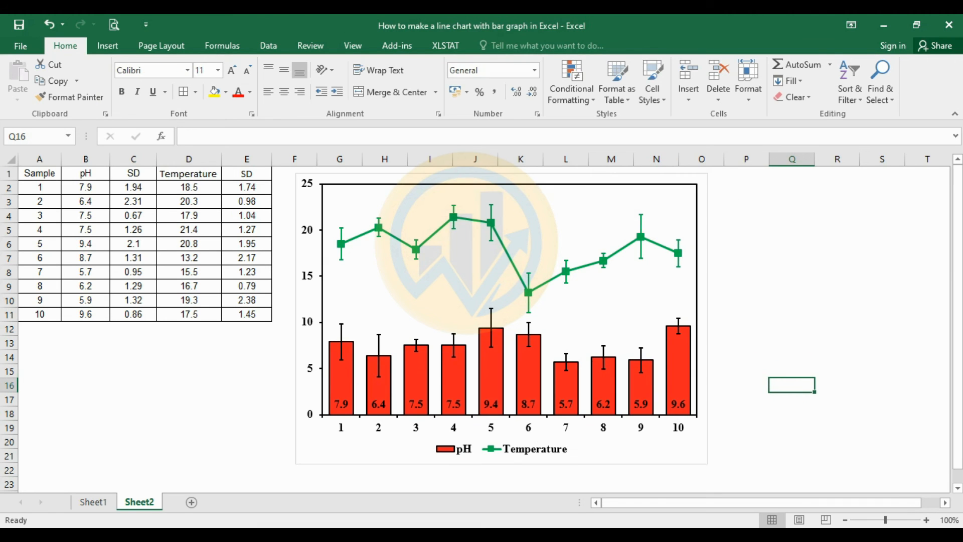
Step: Add data labels to the Temperature line
{"action": "left_click", "coordinate": [436, 232]}
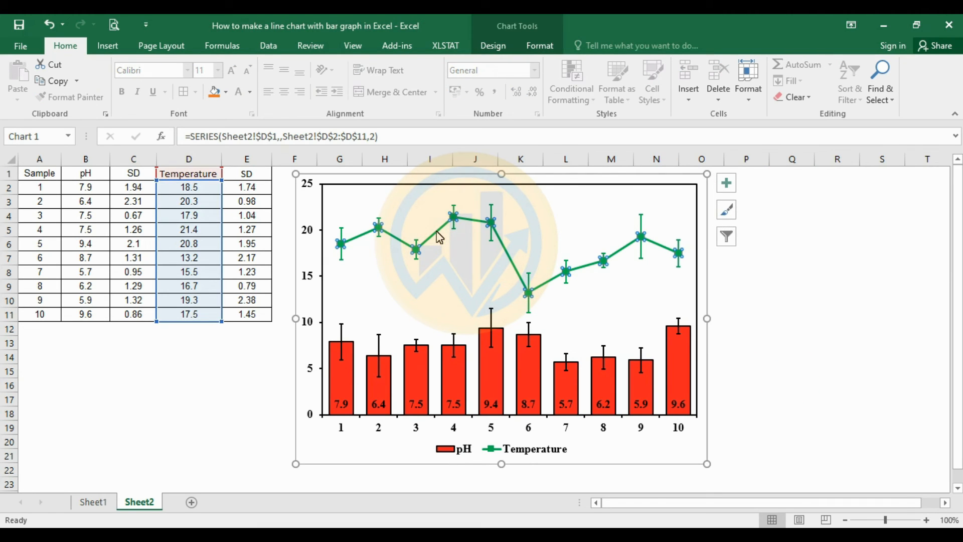
{"action": "right_click", "coordinate": [436, 232]}
{"action": "mouse_move", "coordinate": [501, 329]}
{"action": "left_click", "coordinate": [622, 330]}
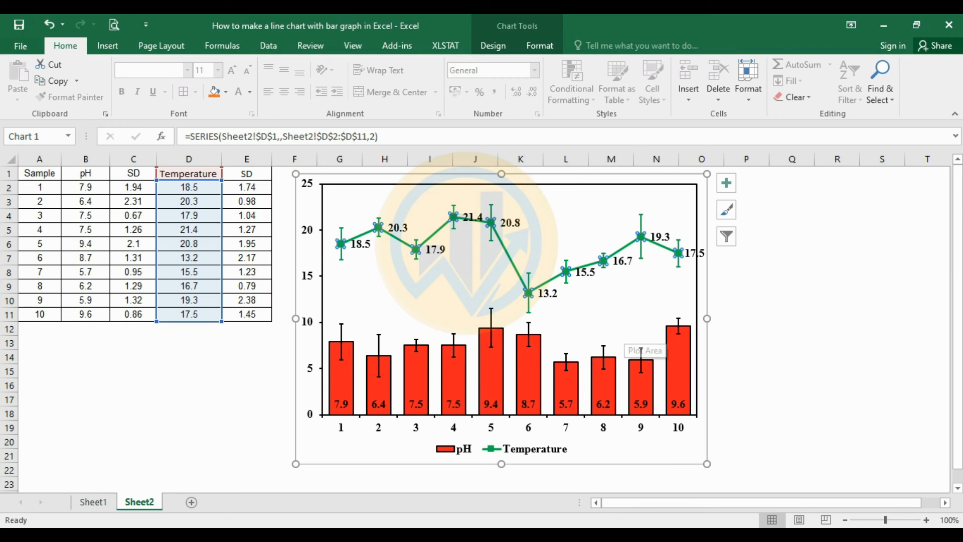
{"action": "left_click", "coordinate": [592, 304]}
{"action": "left_click", "coordinate": [772, 317]}
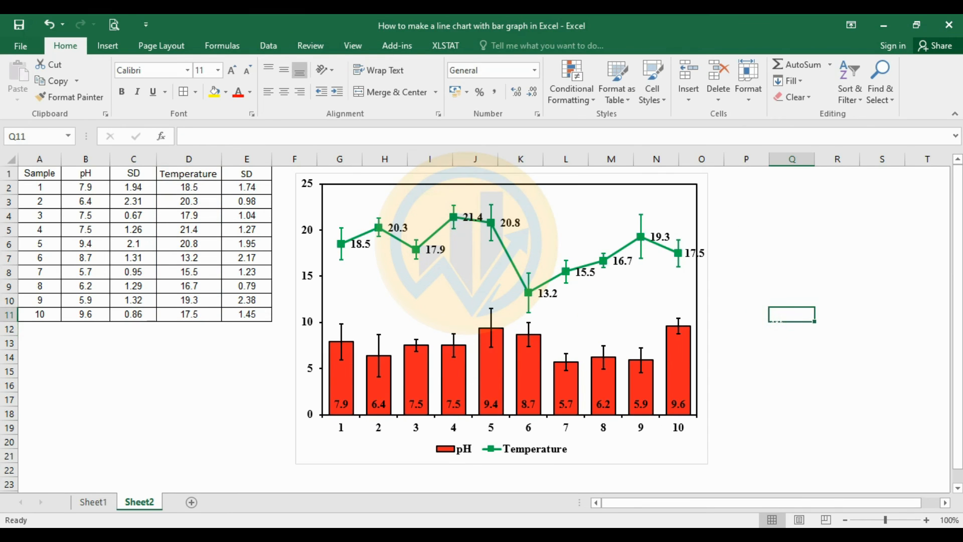
Step: Remove bold from the Temperature and pH data labels and set the pH labels' font colour to black
{"action": "left_click", "coordinate": [582, 271]}
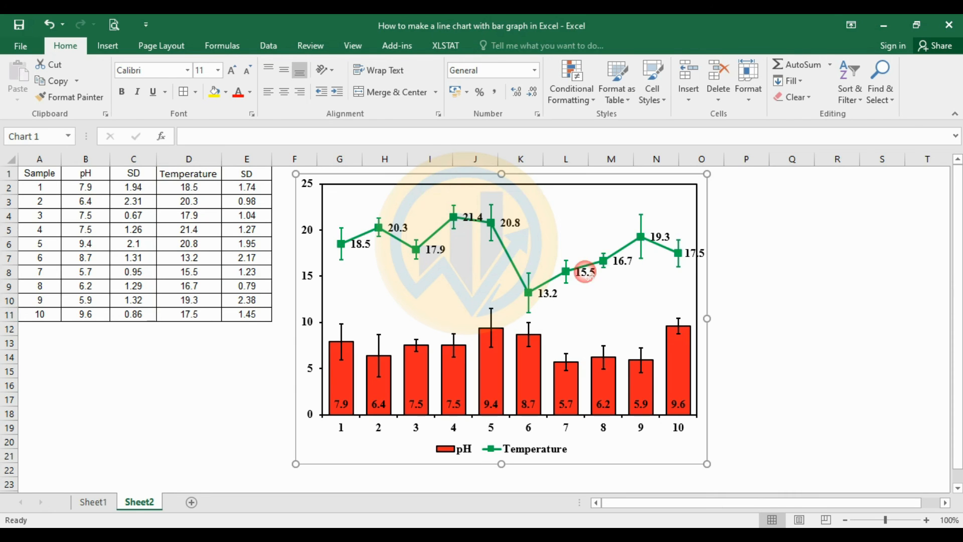
{"action": "left_click", "coordinate": [122, 91]}
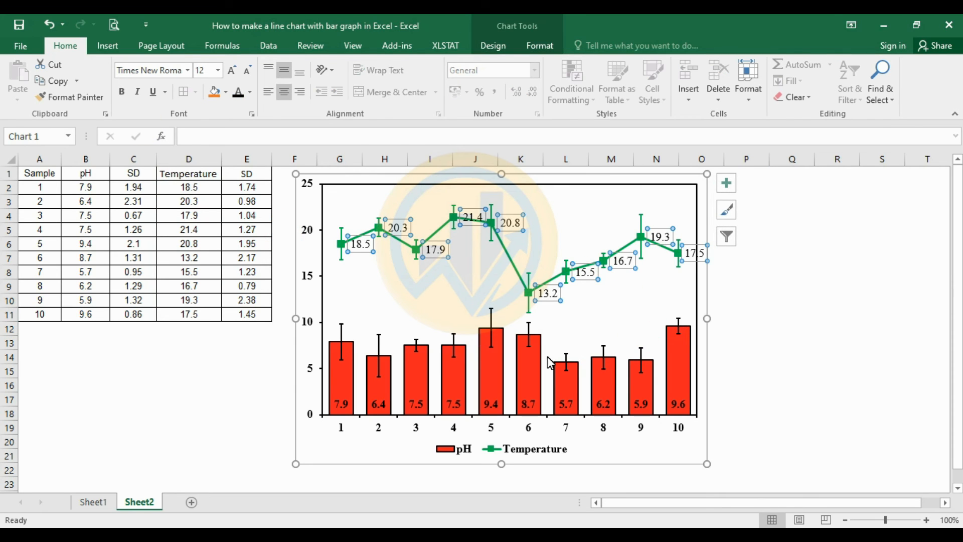
{"action": "left_click", "coordinate": [573, 411]}
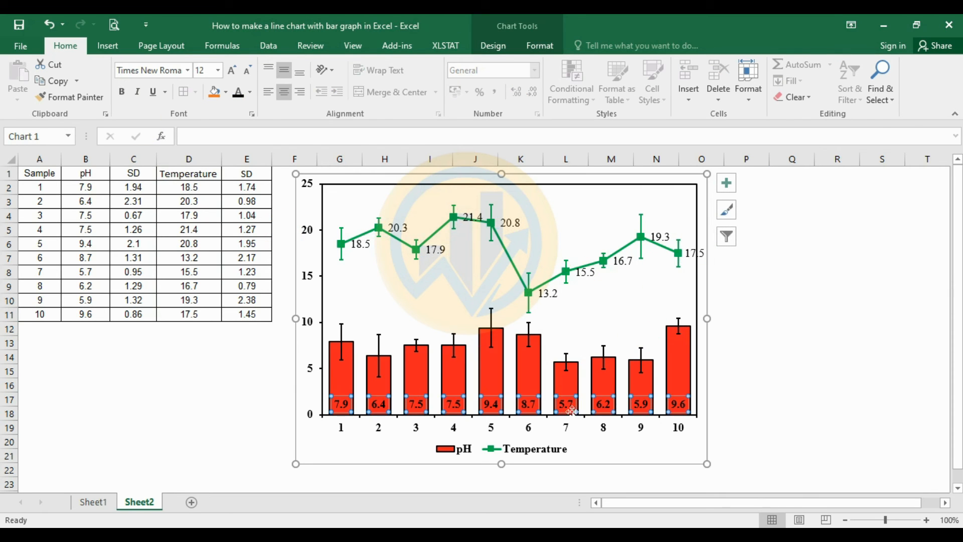
{"action": "left_click", "coordinate": [122, 92]}
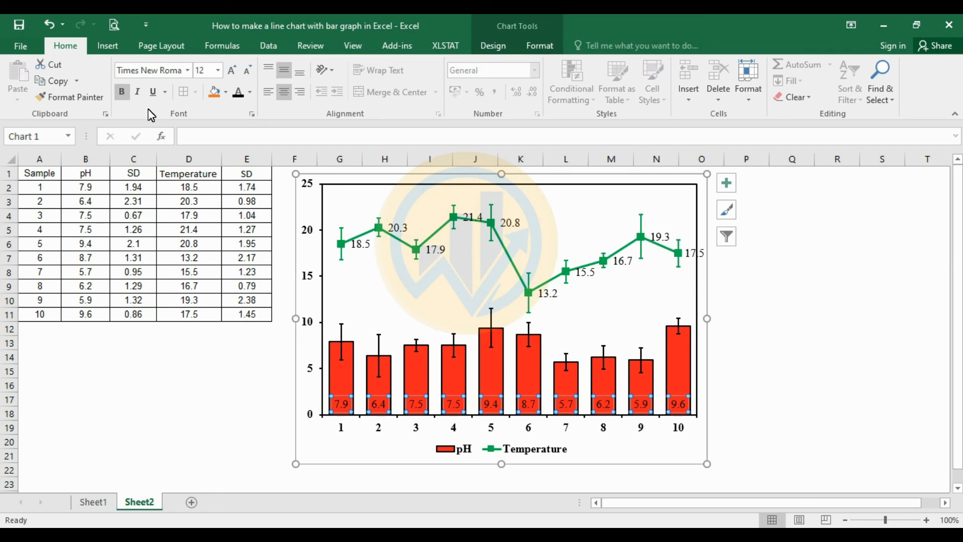
{"action": "left_click", "coordinate": [250, 92]}
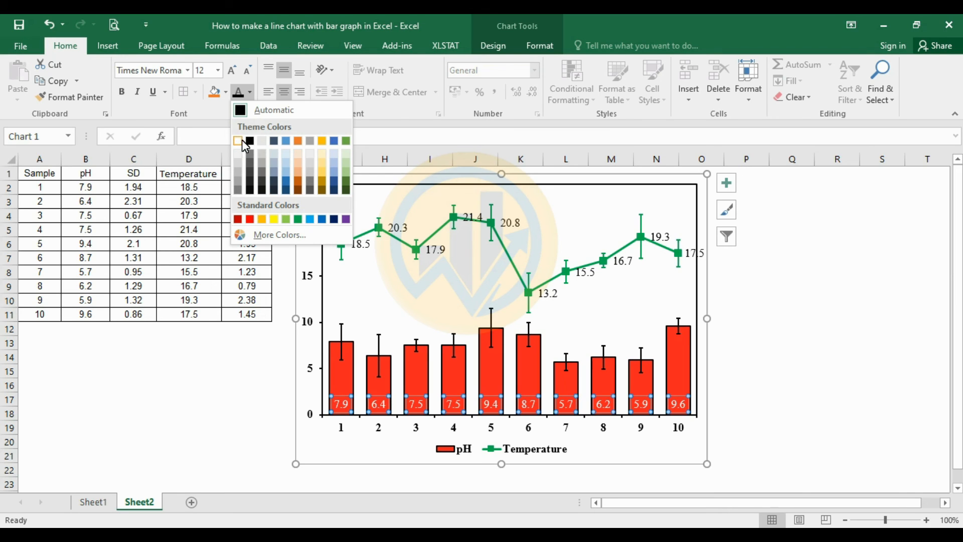
{"action": "left_click", "coordinate": [250, 141]}
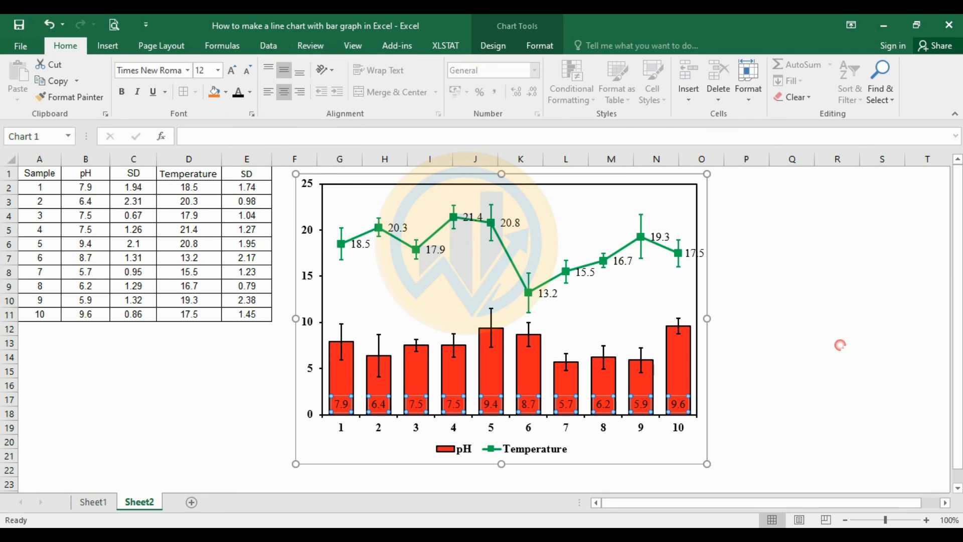
{"action": "left_click", "coordinate": [837, 343]}
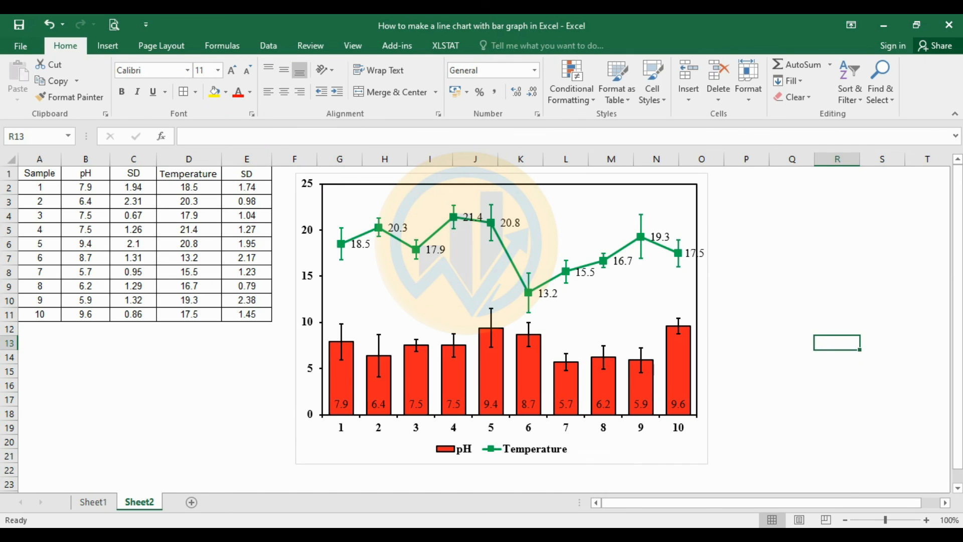
Step: Make the pH and Temperature data labels bold again
{"action": "left_click", "coordinate": [446, 404]}
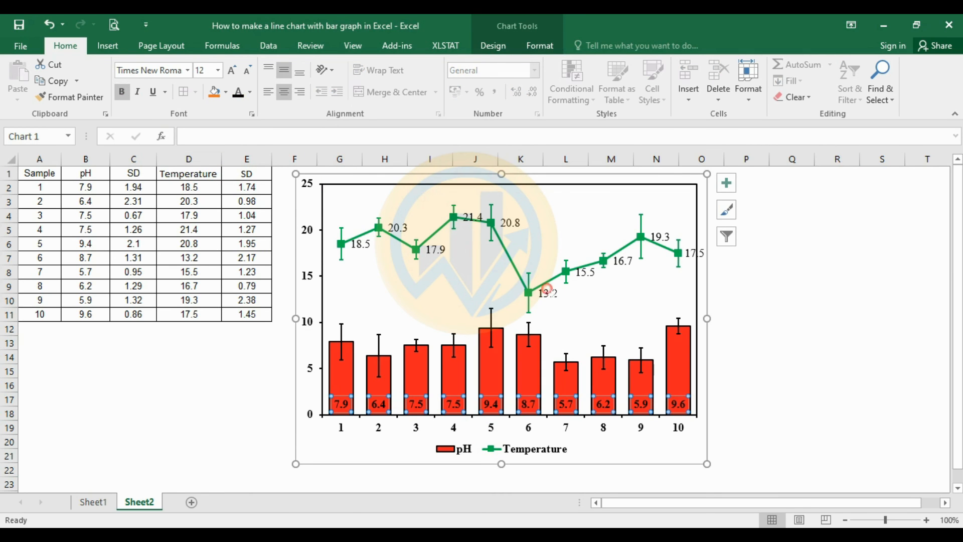
{"action": "left_click", "coordinate": [546, 294]}
{"action": "left_click", "coordinate": [121, 91]}
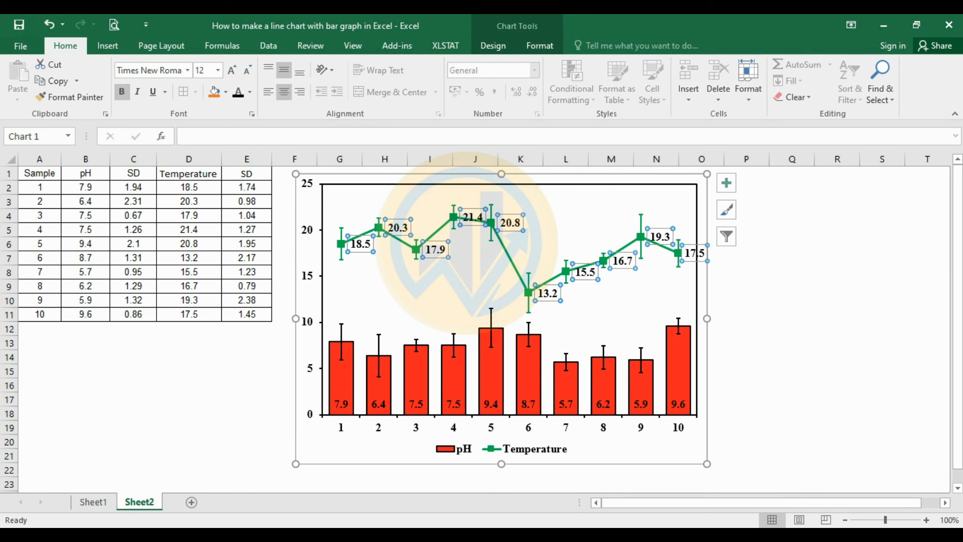
{"action": "left_click", "coordinate": [791, 354]}
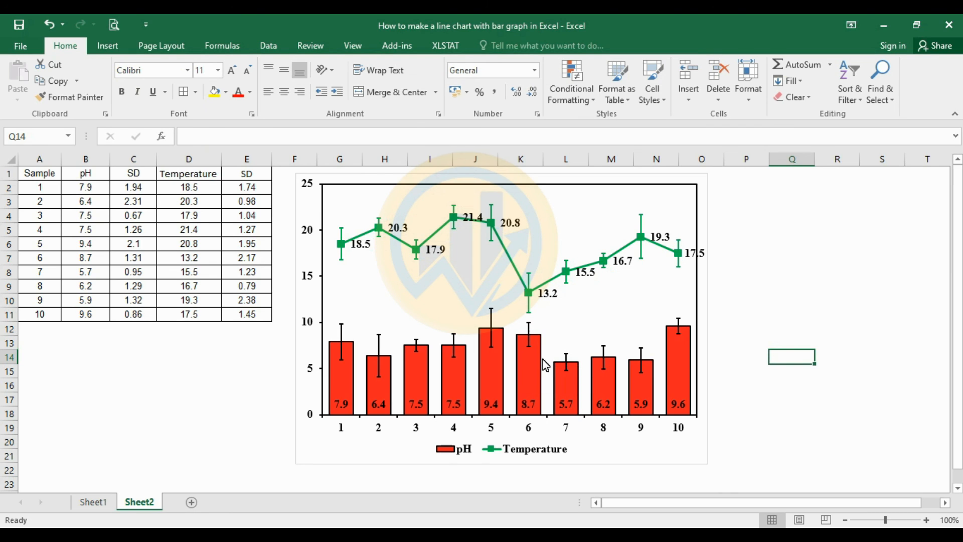
Step: Move the last Temperature data label, 17.5, from beside its point to just below it
{"action": "left_click", "coordinate": [747, 314]}
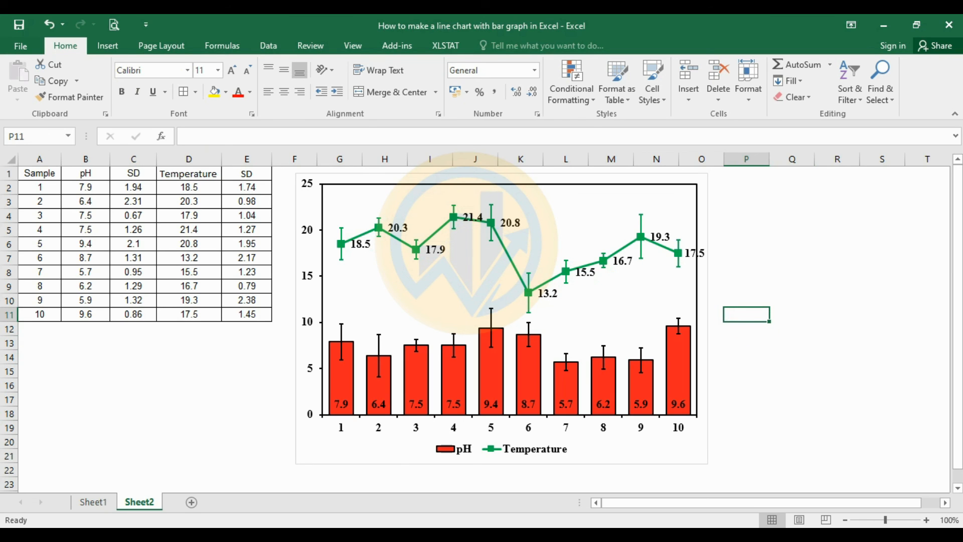
{"action": "left_click", "coordinate": [697, 255]}
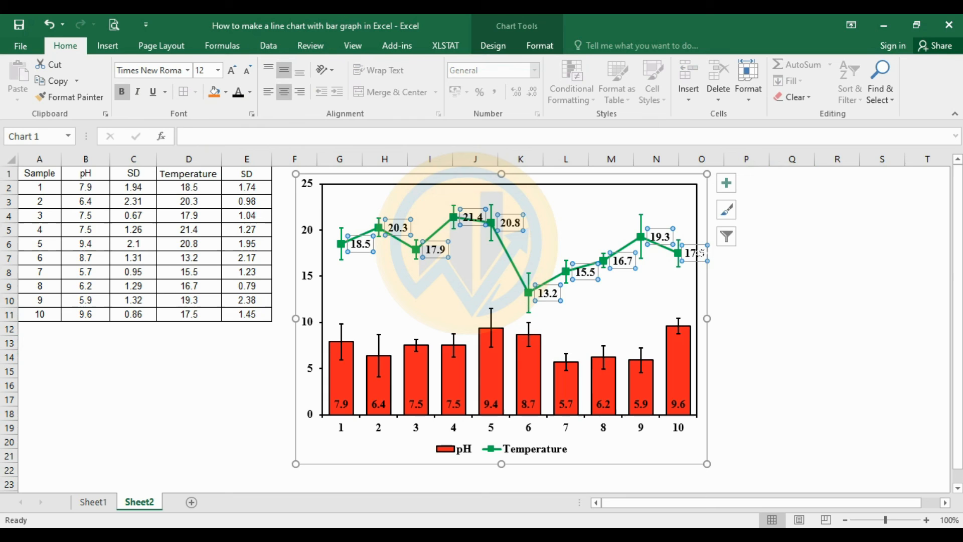
{"action": "left_click_drag", "start_coordinate": [698, 258], "coordinate": [694, 272]}
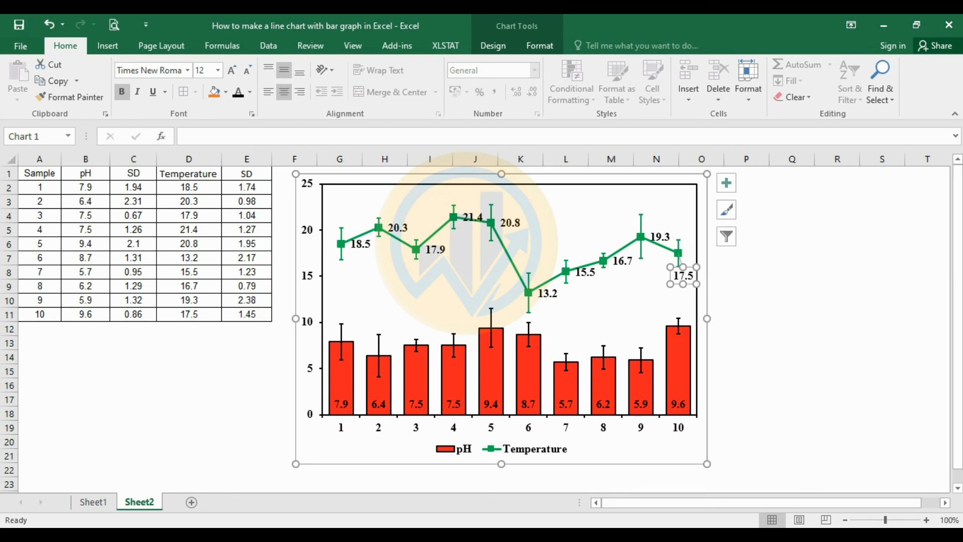
{"action": "left_click", "coordinate": [758, 269]}
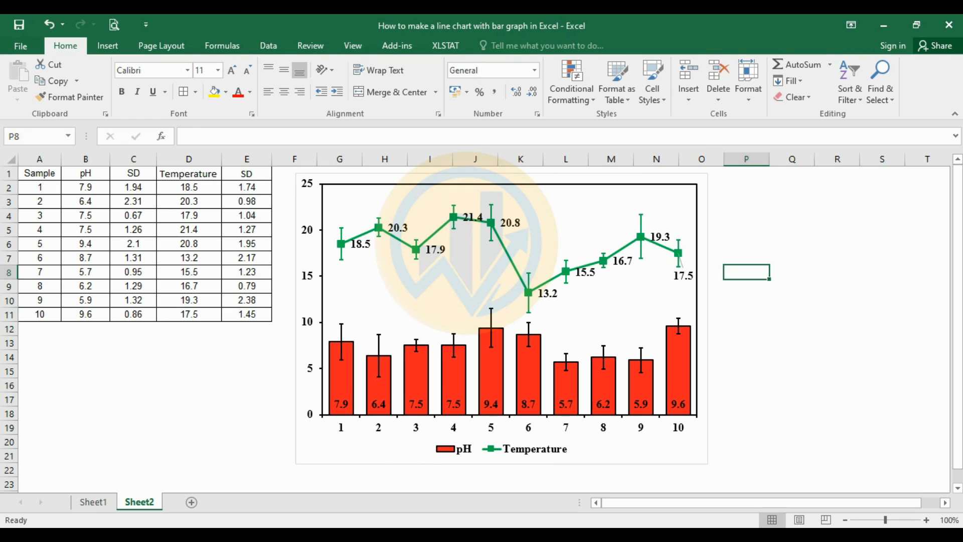